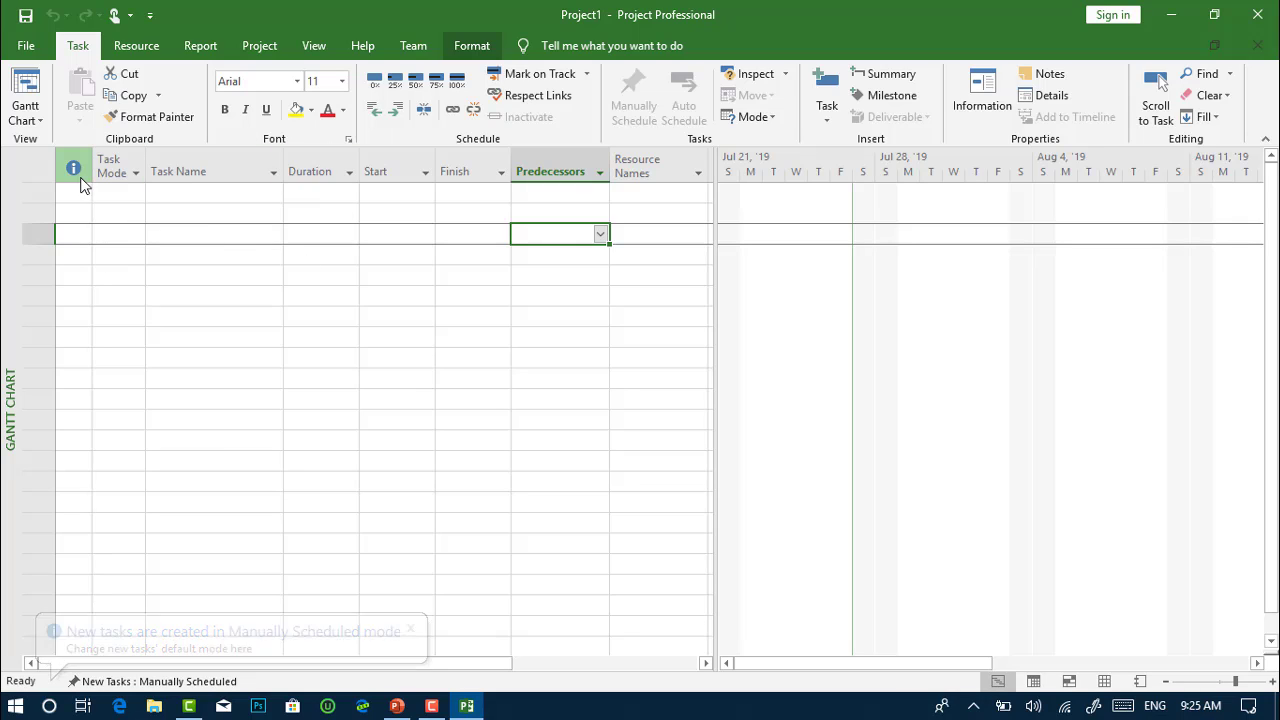
Leave the empty Gantt Chart and display the Resource Sheet view
left_click(41, 121)
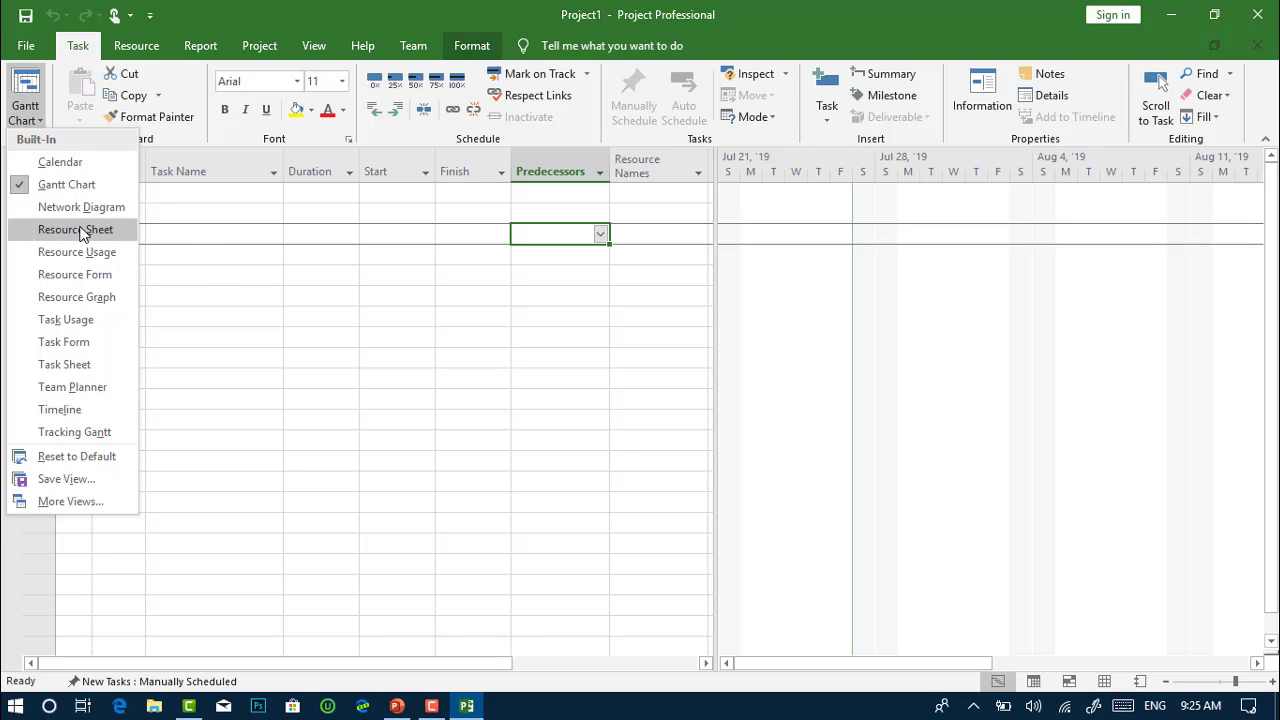
left_click(208, 272)
left_click(325, 46)
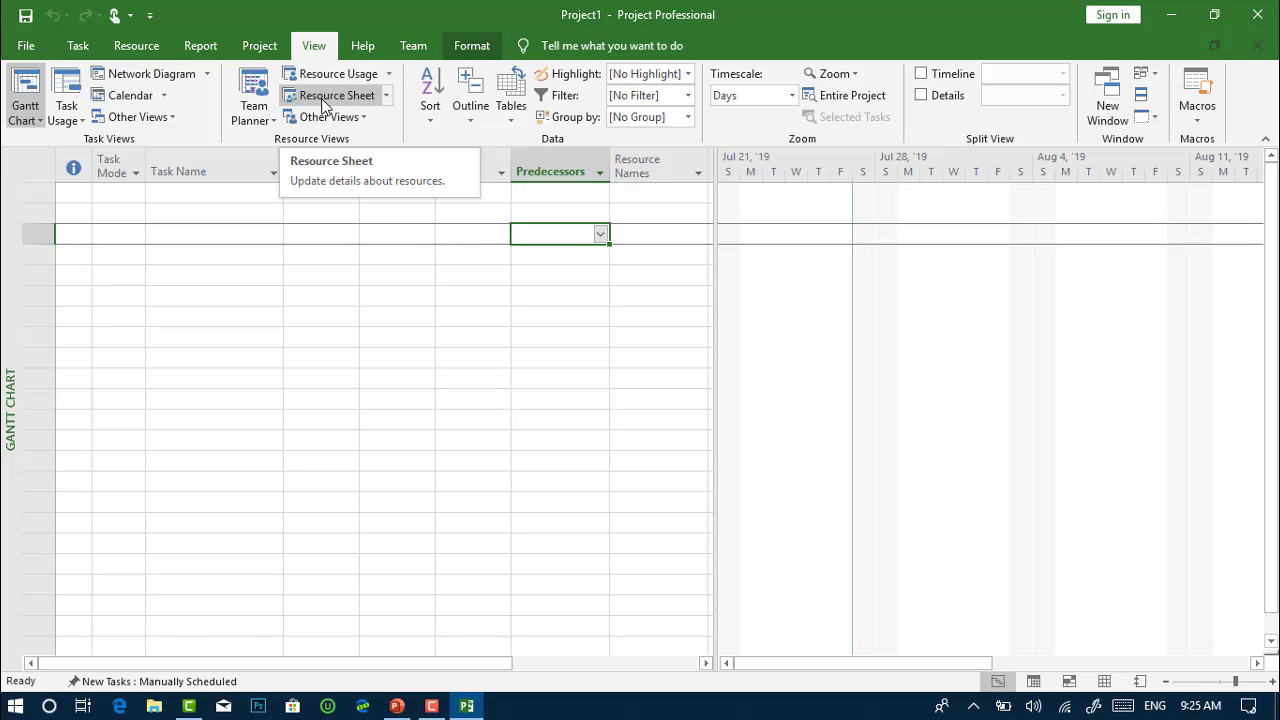
left_click(1104, 681)
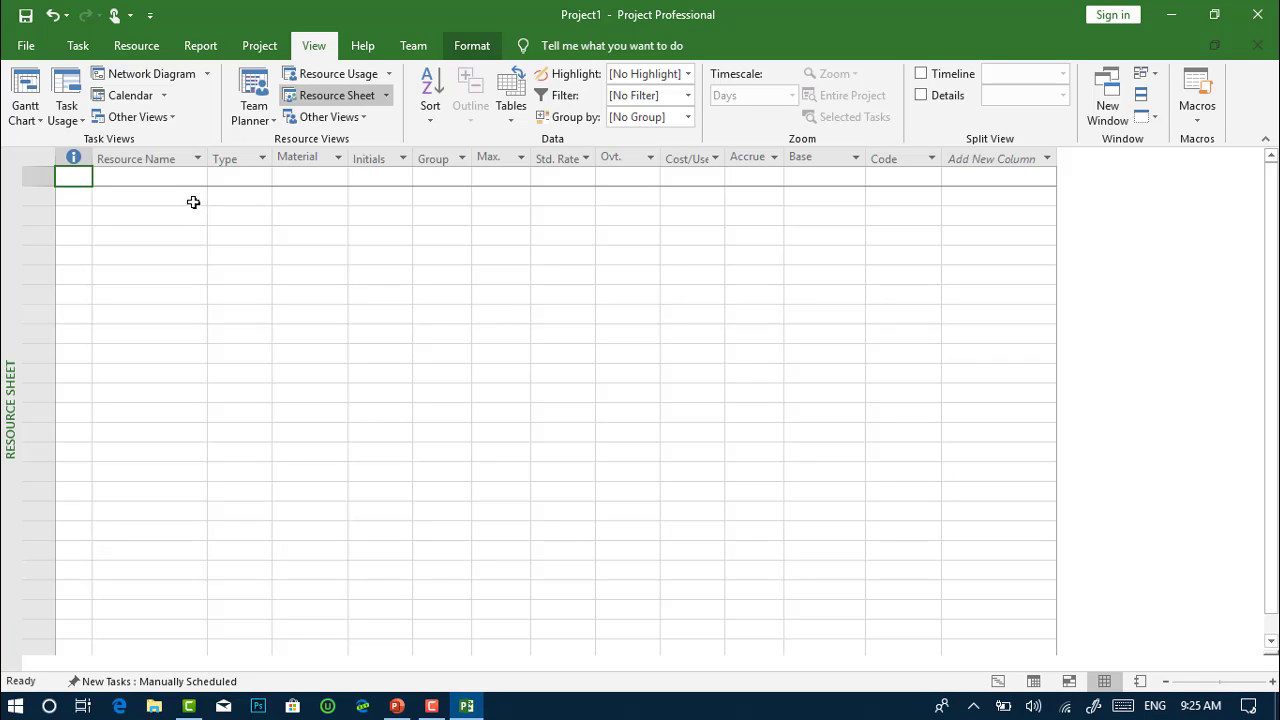
Enter the first team member's full name in row 1 as a Work resource
left_click(158, 182)
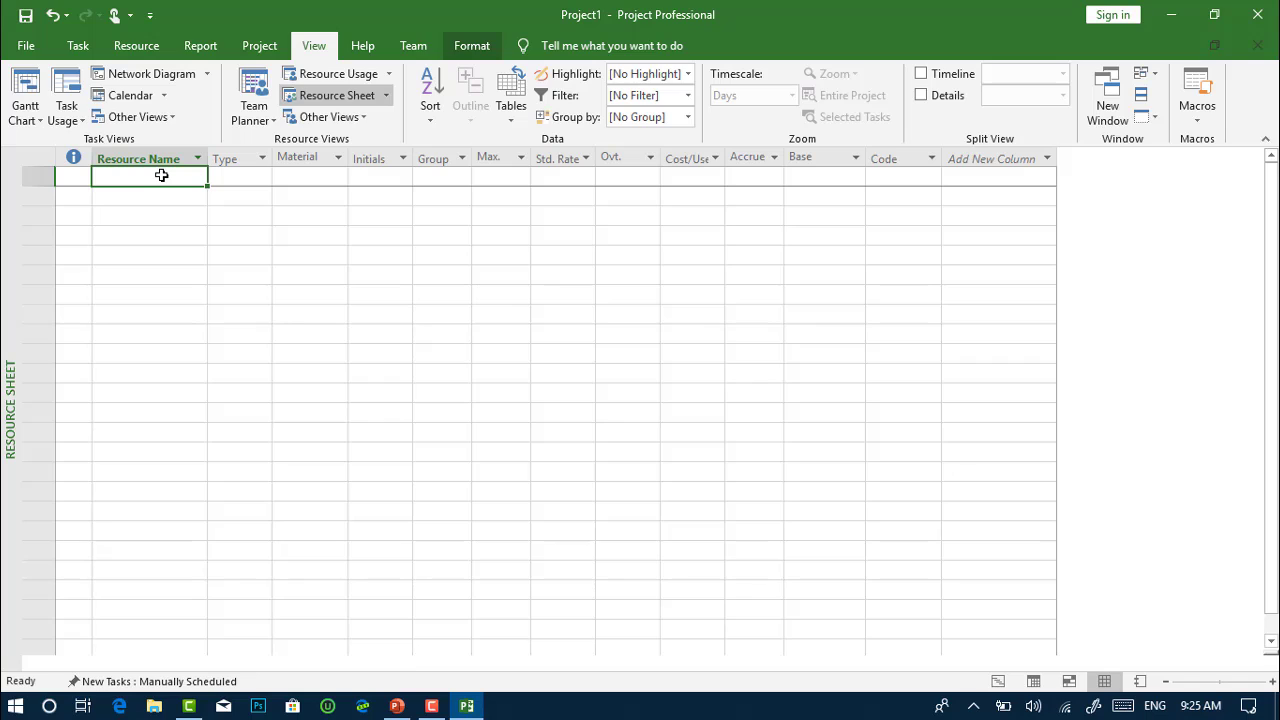
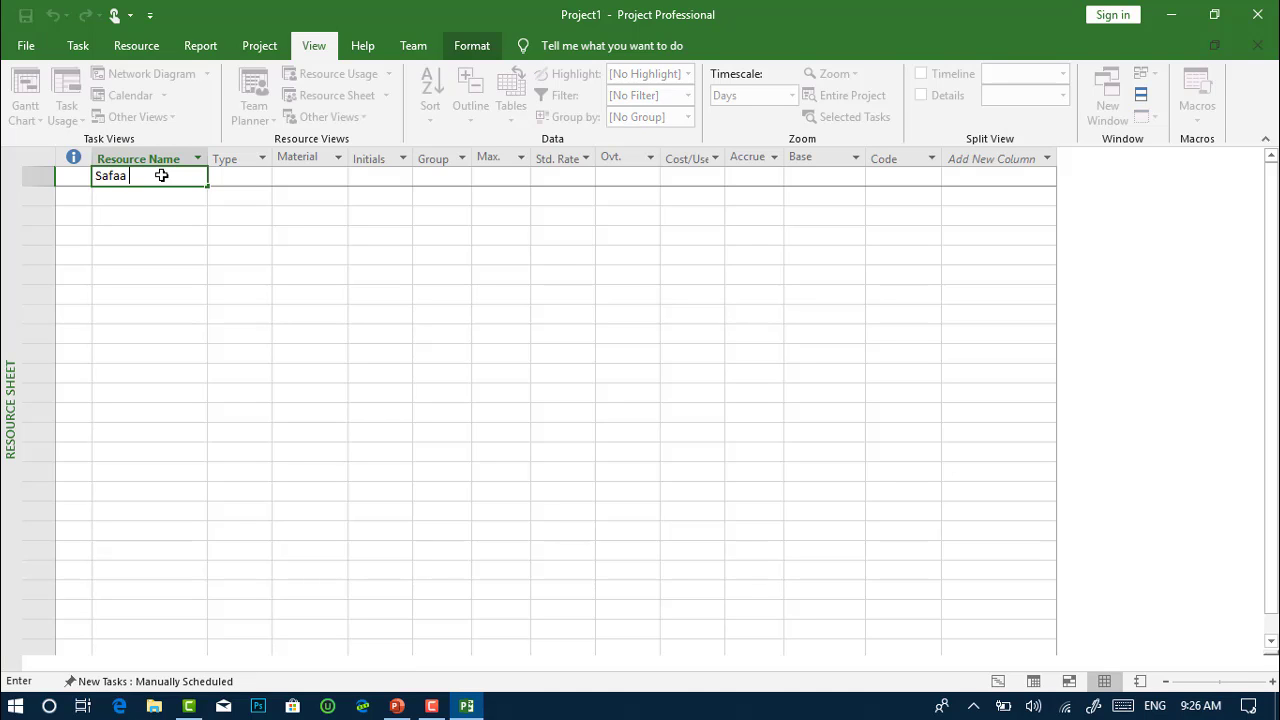
key("Return")
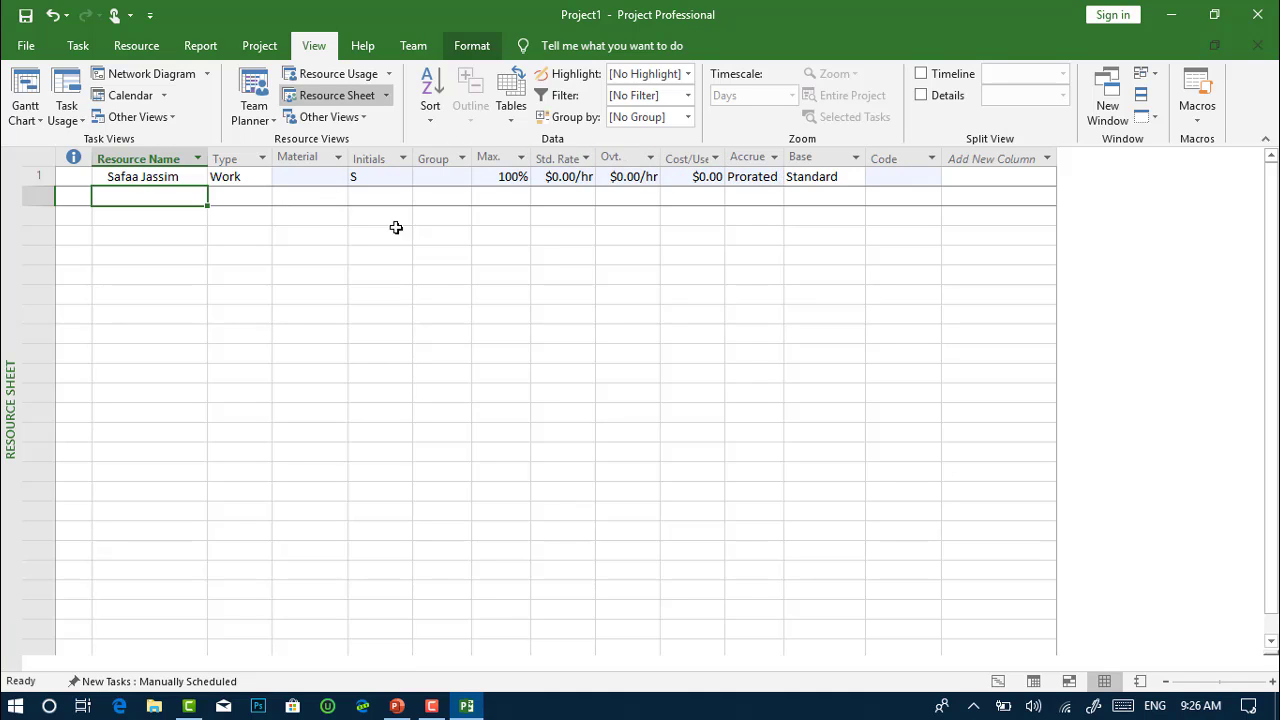
left_click(257, 178)
left_click(263, 177)
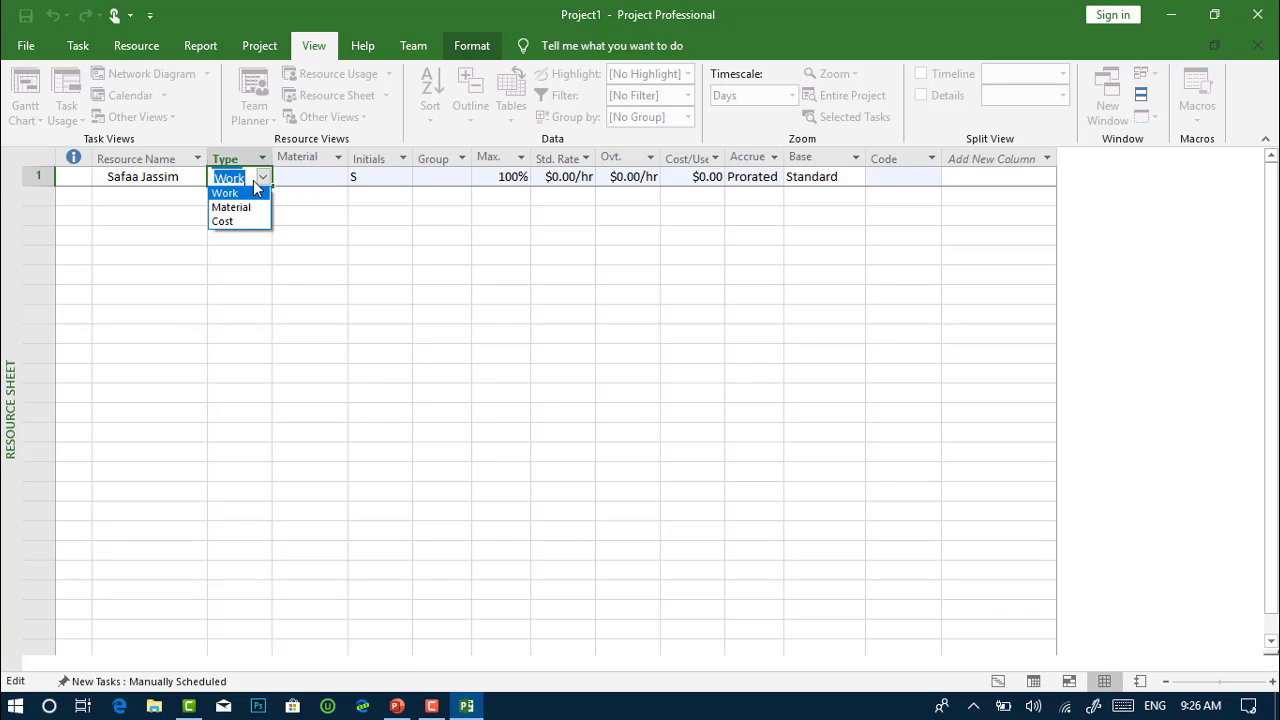
left_click(265, 179)
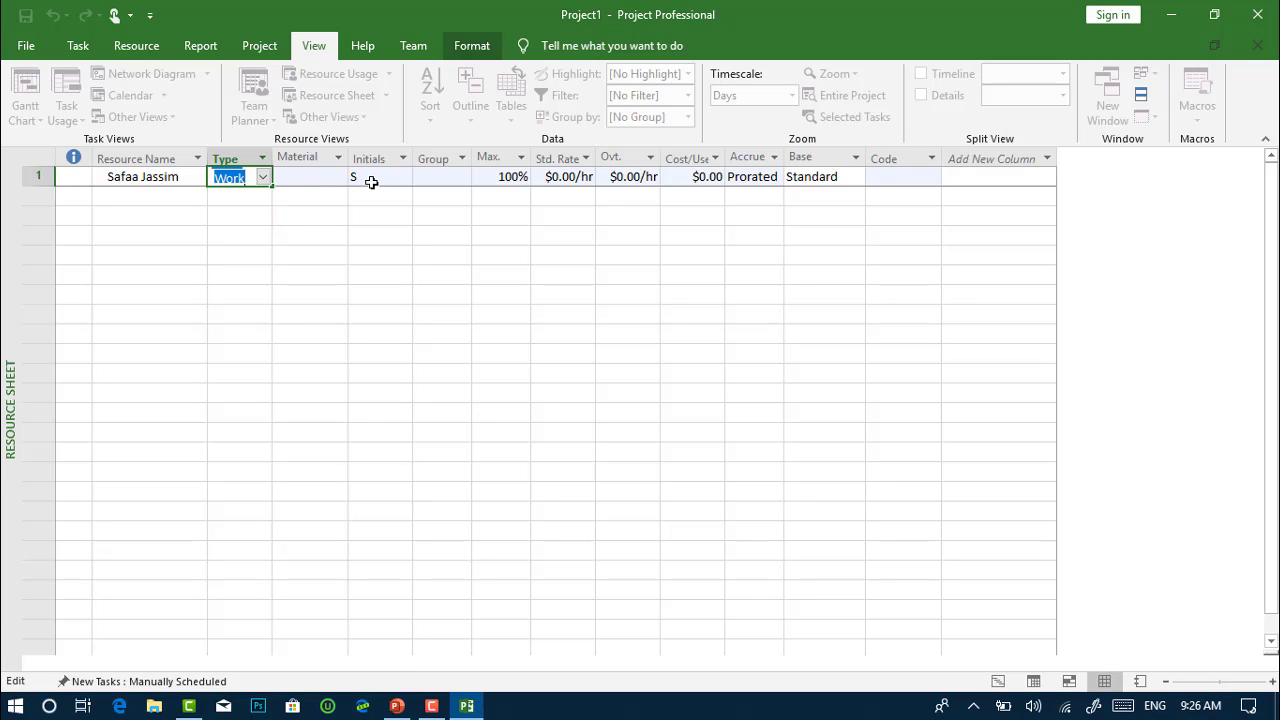
left_click(371, 181)
left_click(309, 177)
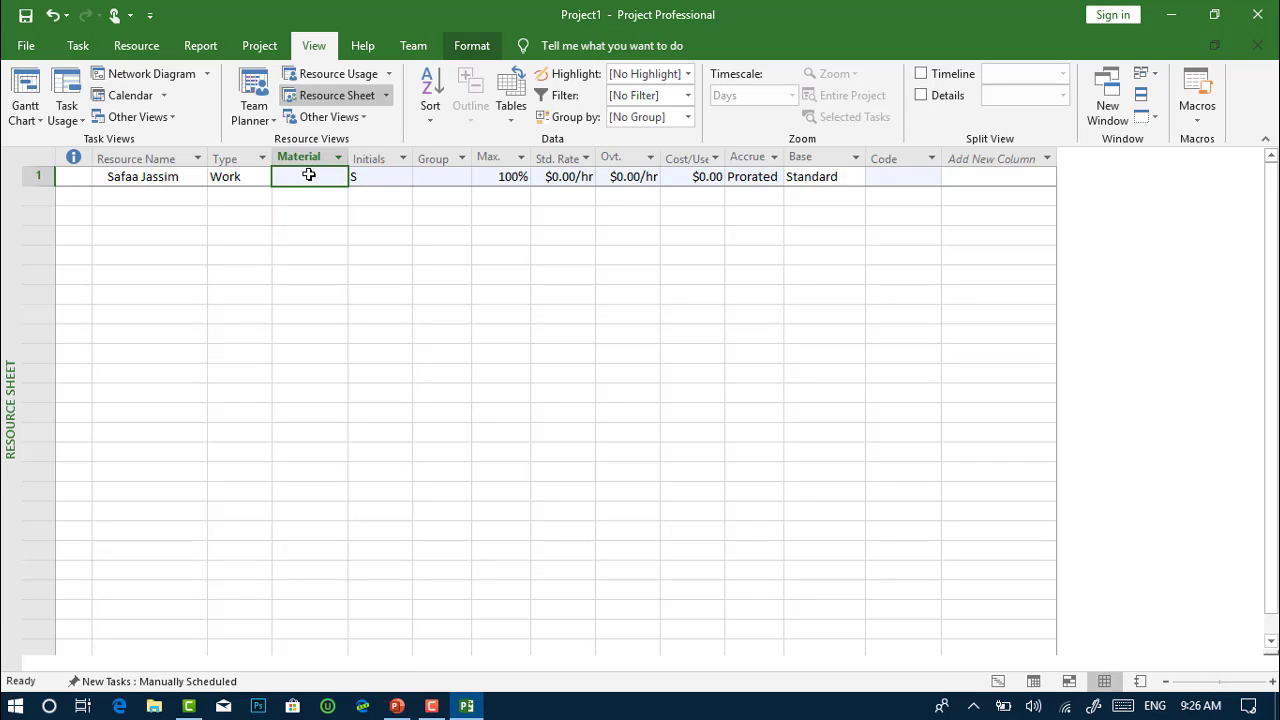
left_click(397, 186)
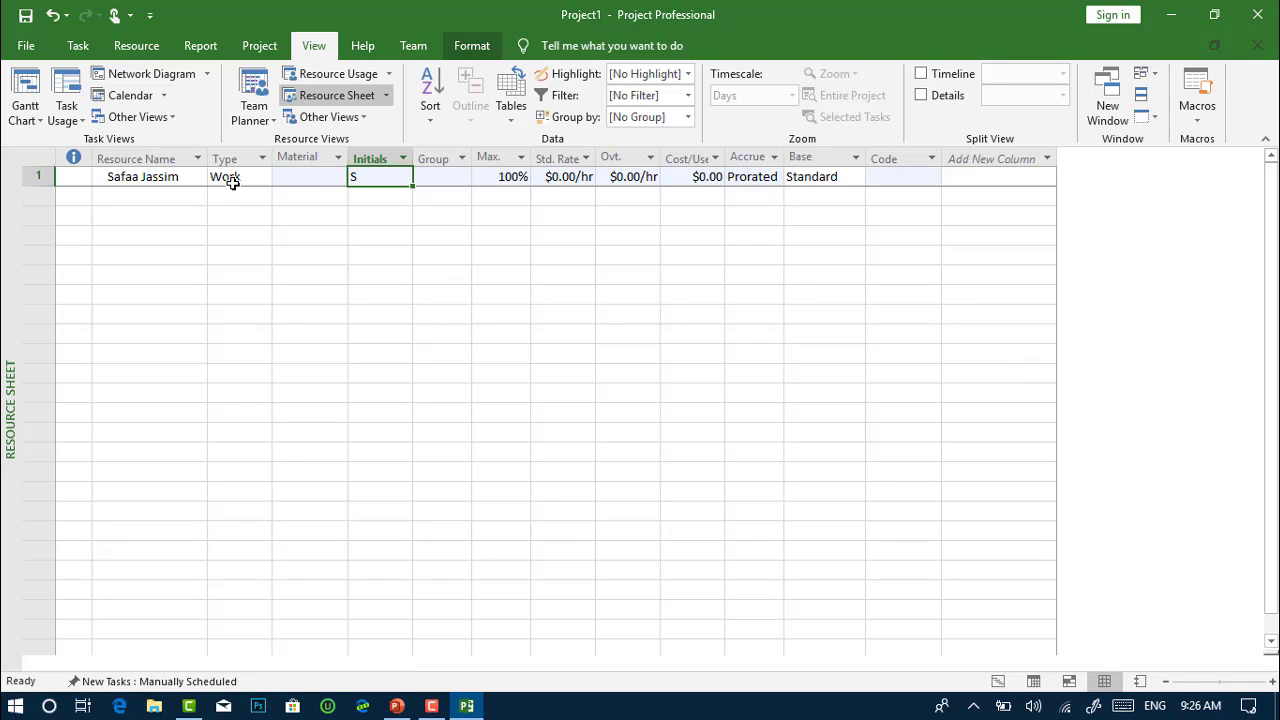
left_click(127, 177)
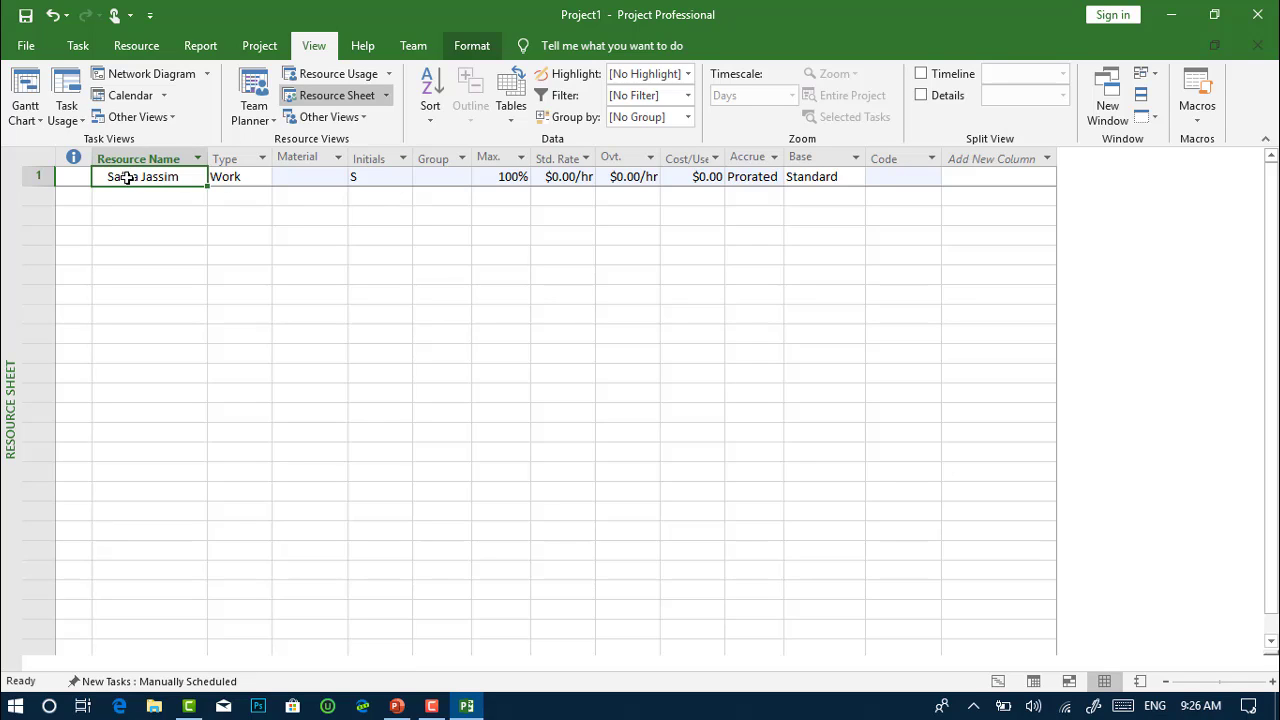
left_click(382, 180)
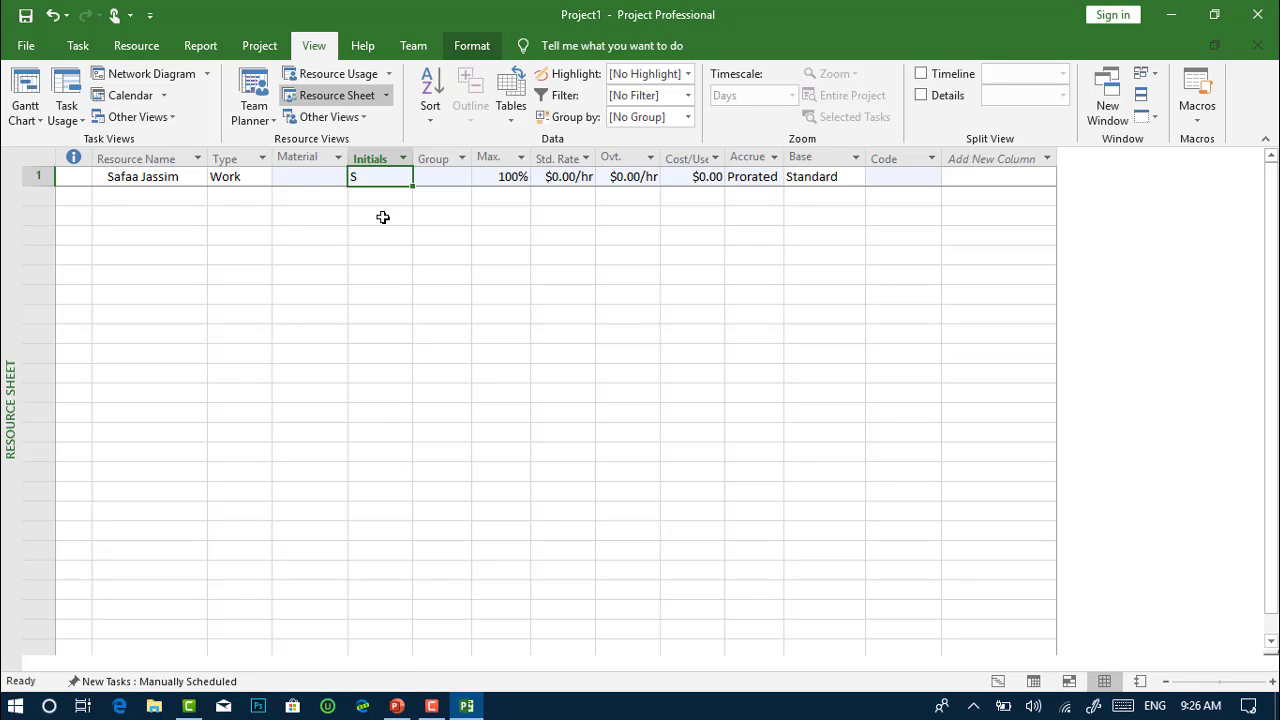
left_click(446, 178)
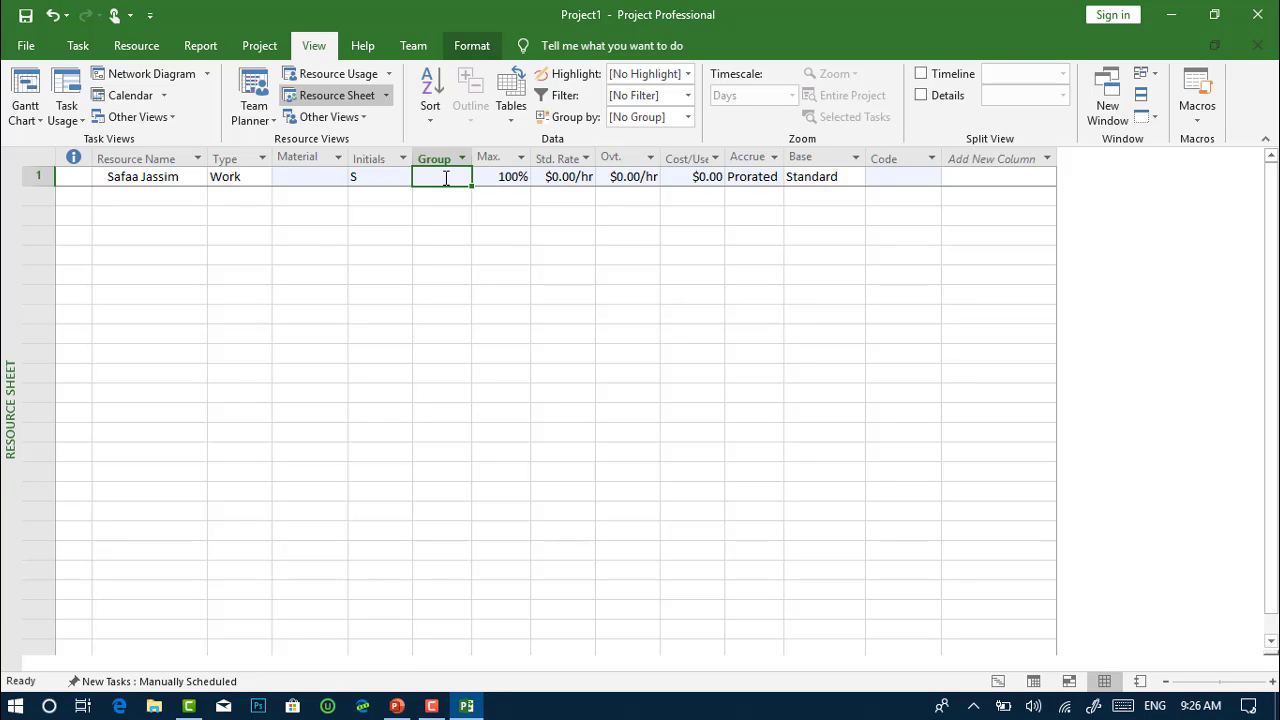
left_click(515, 177)
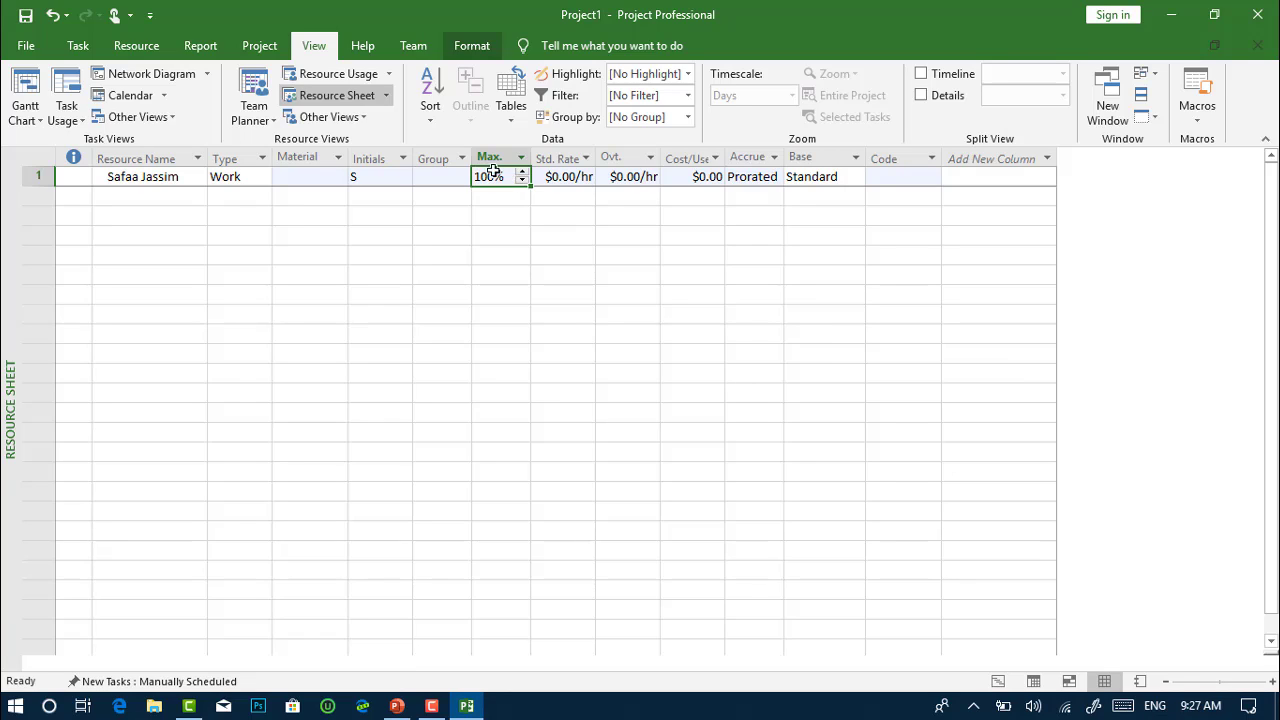
Give the first resource a standard rate of $25.00/hr
left_click(567, 177)
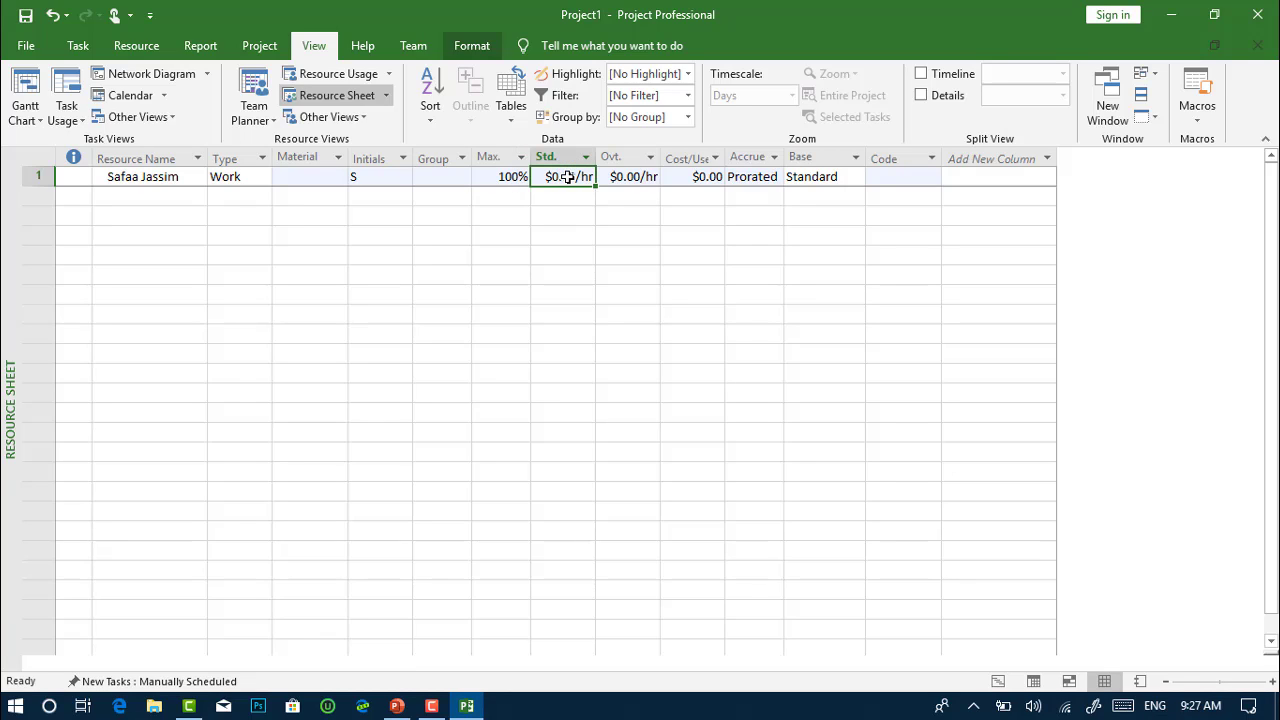
left_click(561, 158)
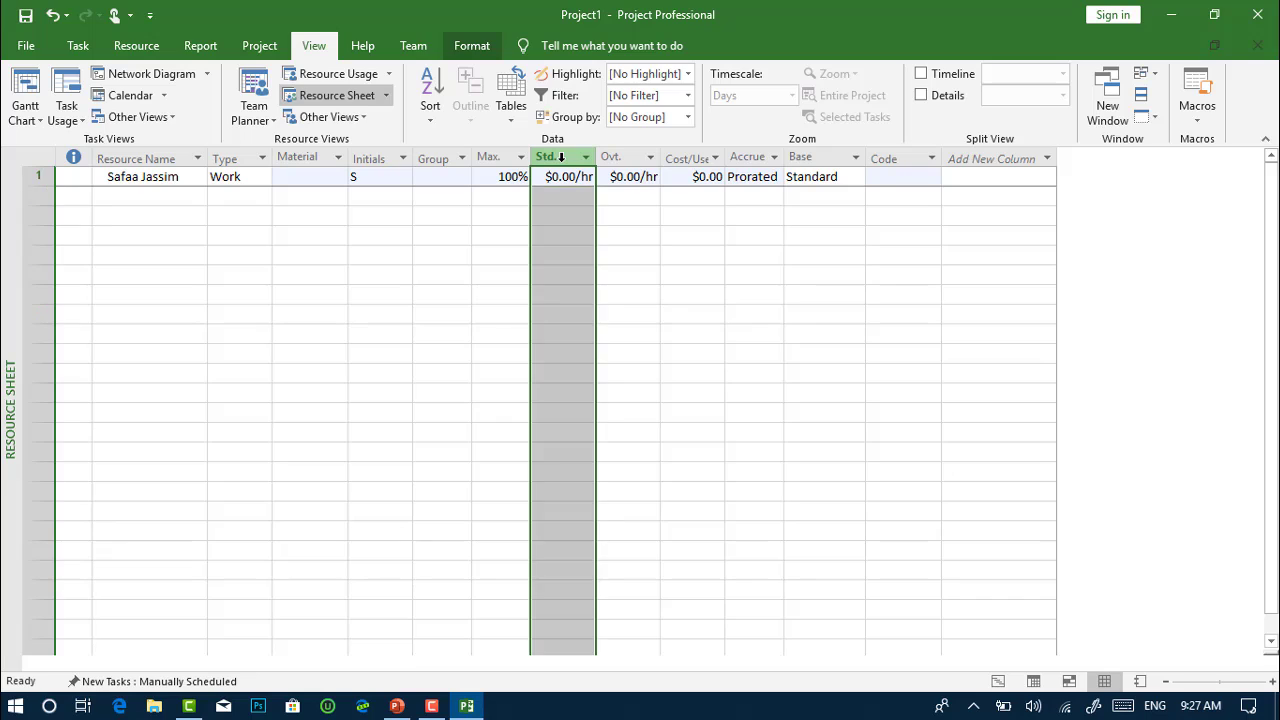
key("F2")
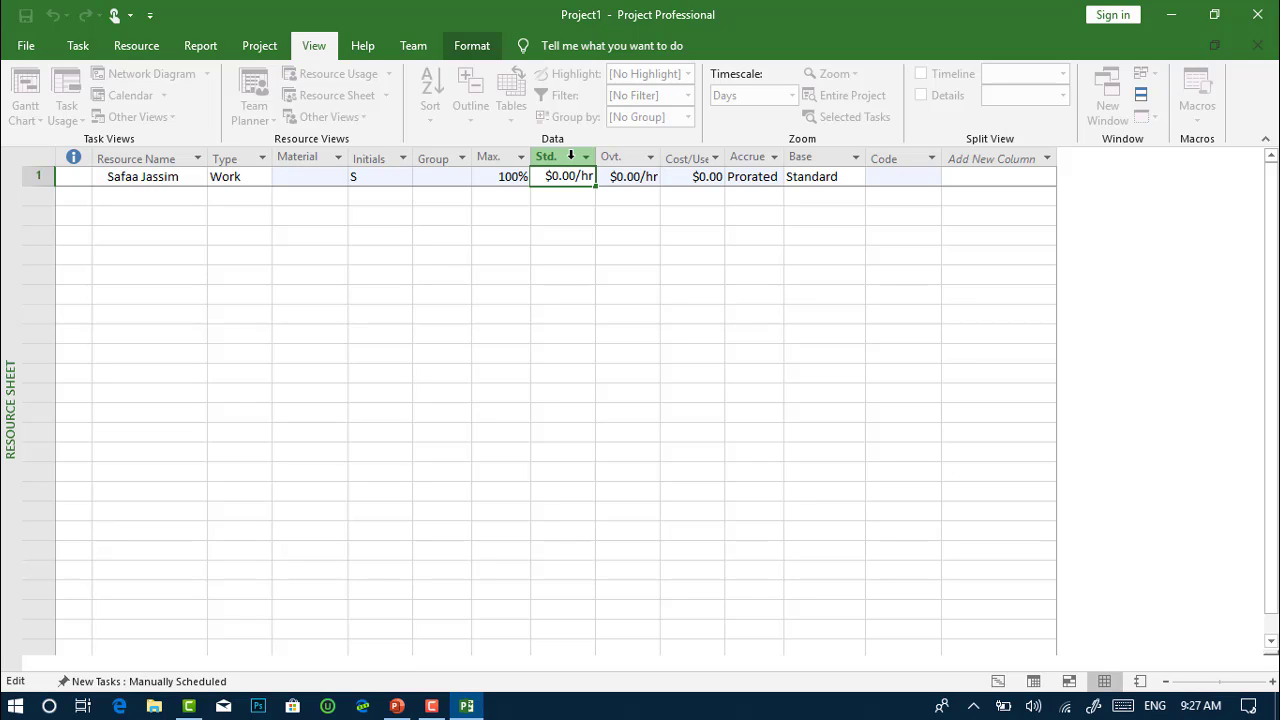
left_click(619, 158)
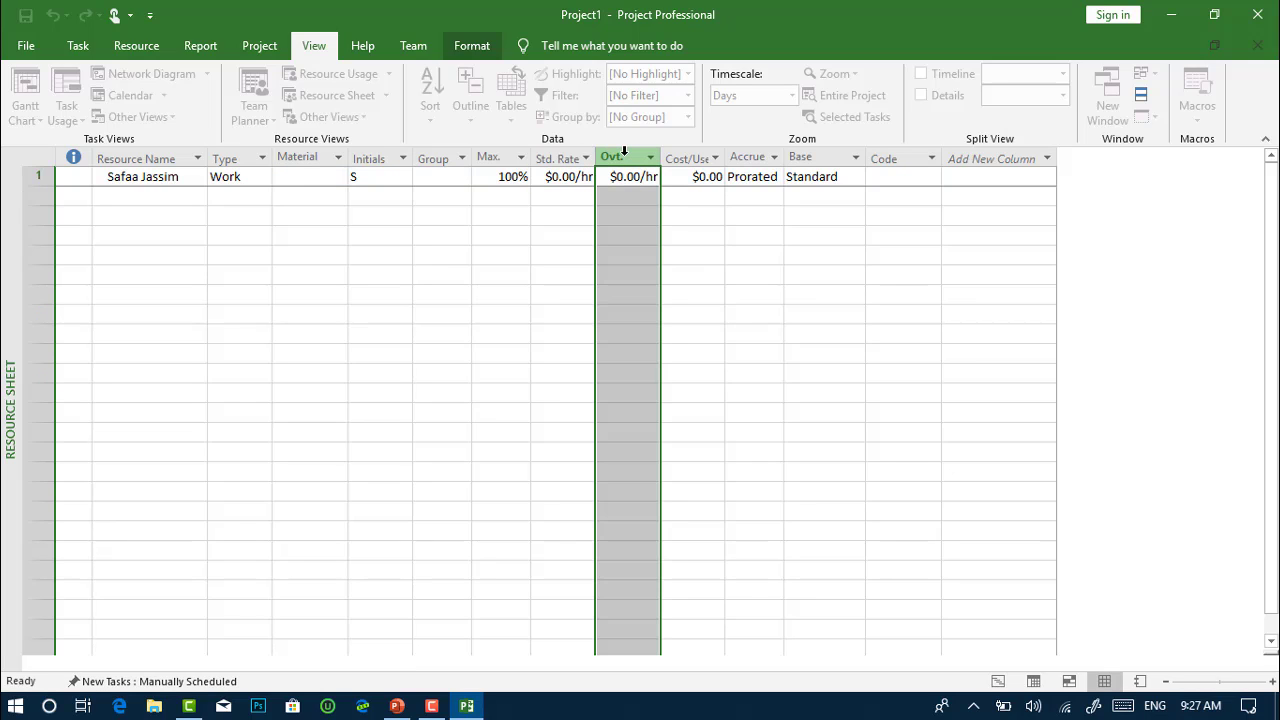
left_click(561, 156)
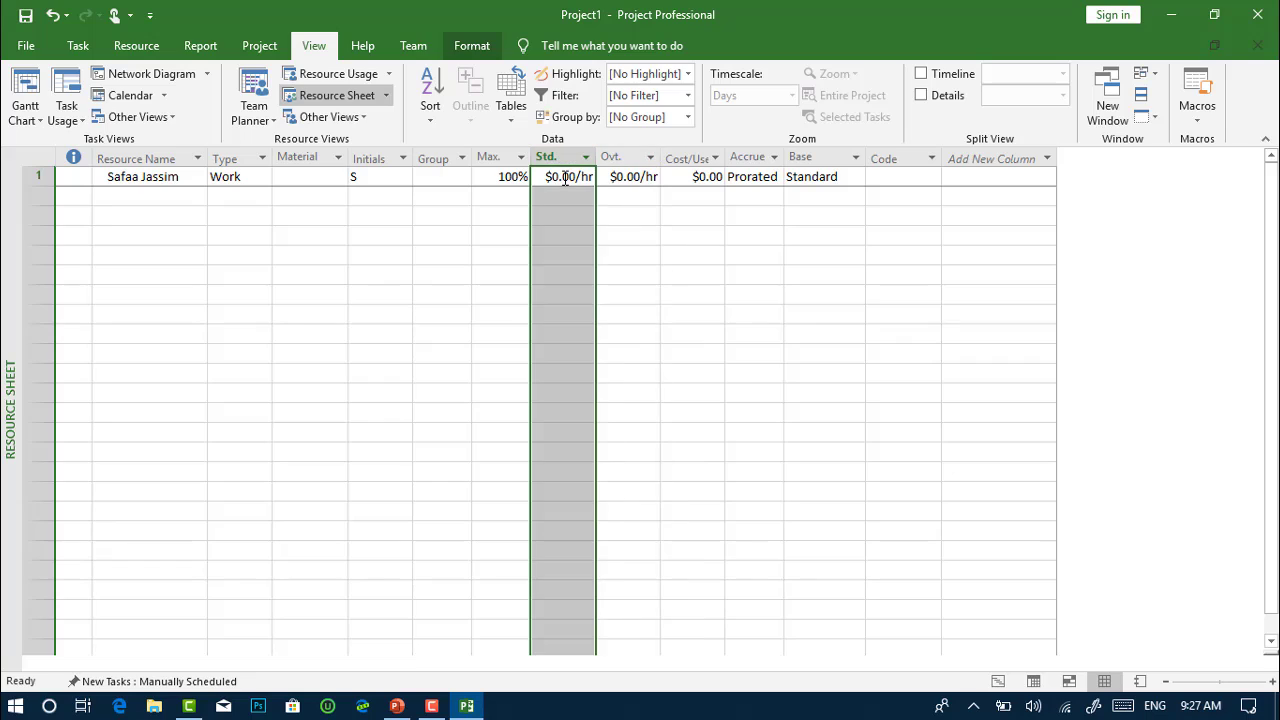
left_click(565, 177)
left_click(565, 177)
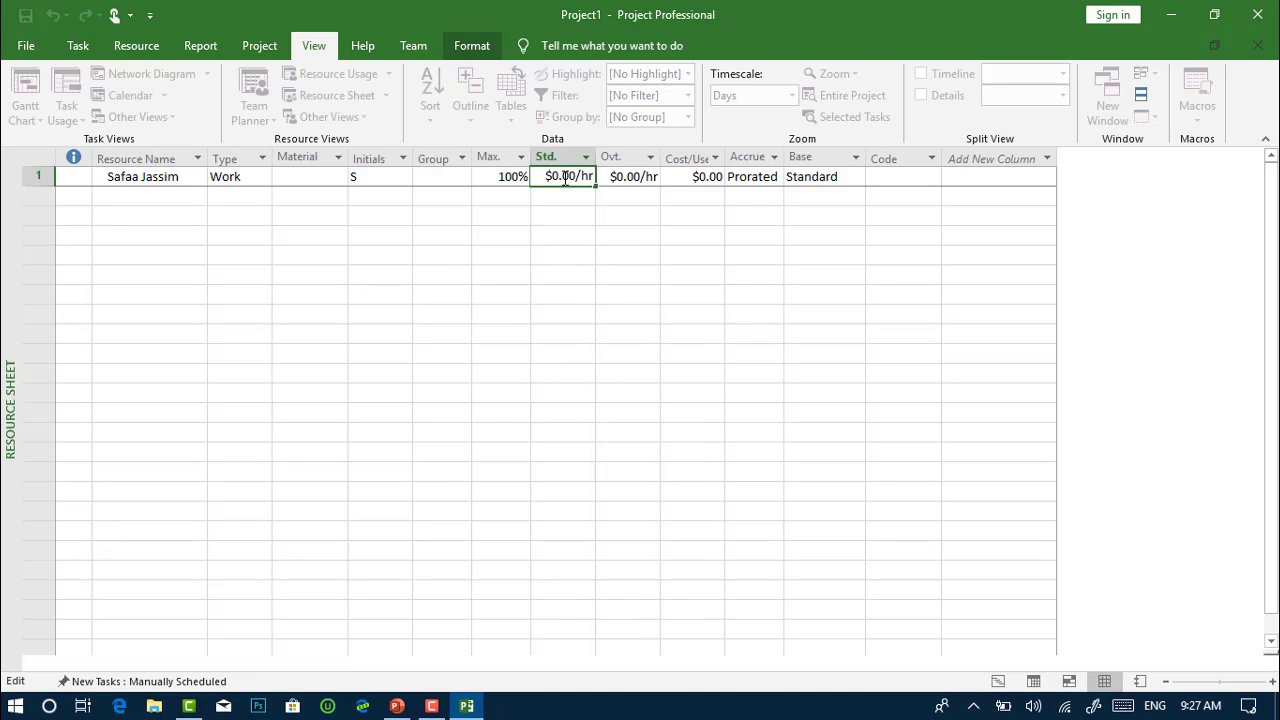
double_click(565, 177)
type("25")
key("Return")
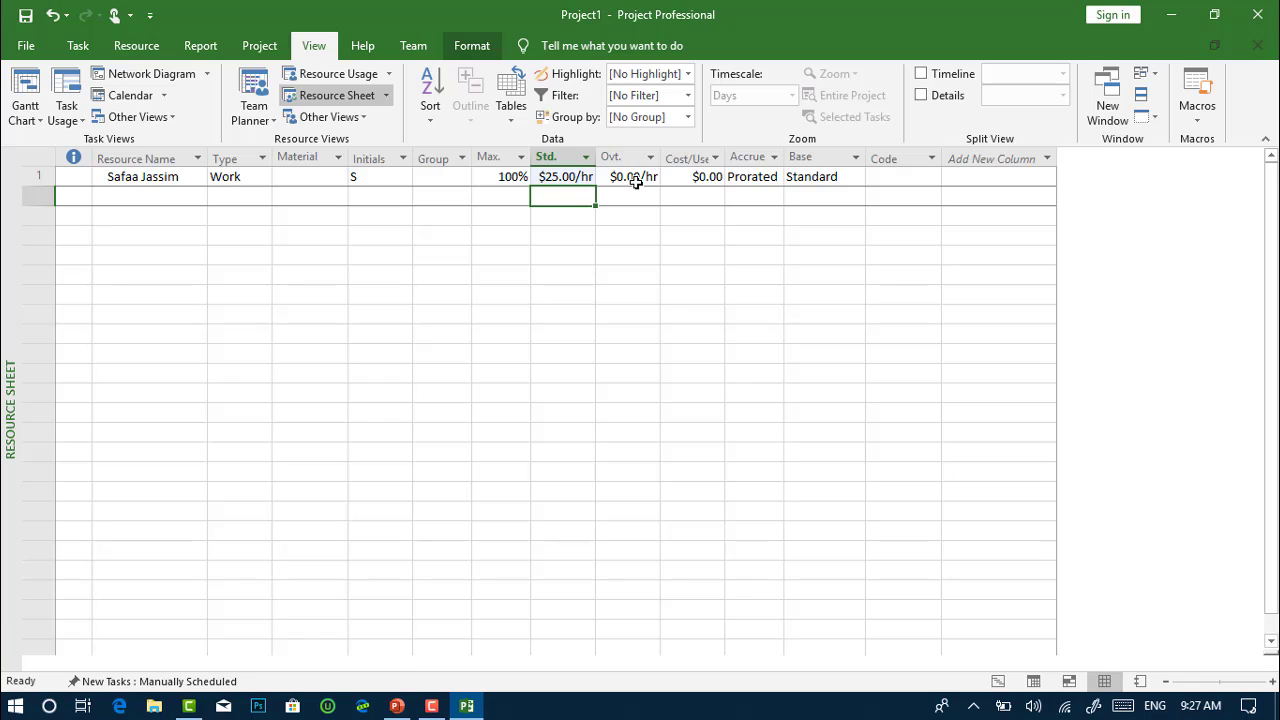
Keep $0.00/hr overtime, Prorated accrual and the Standard base calendar for row 1
left_click(635, 178)
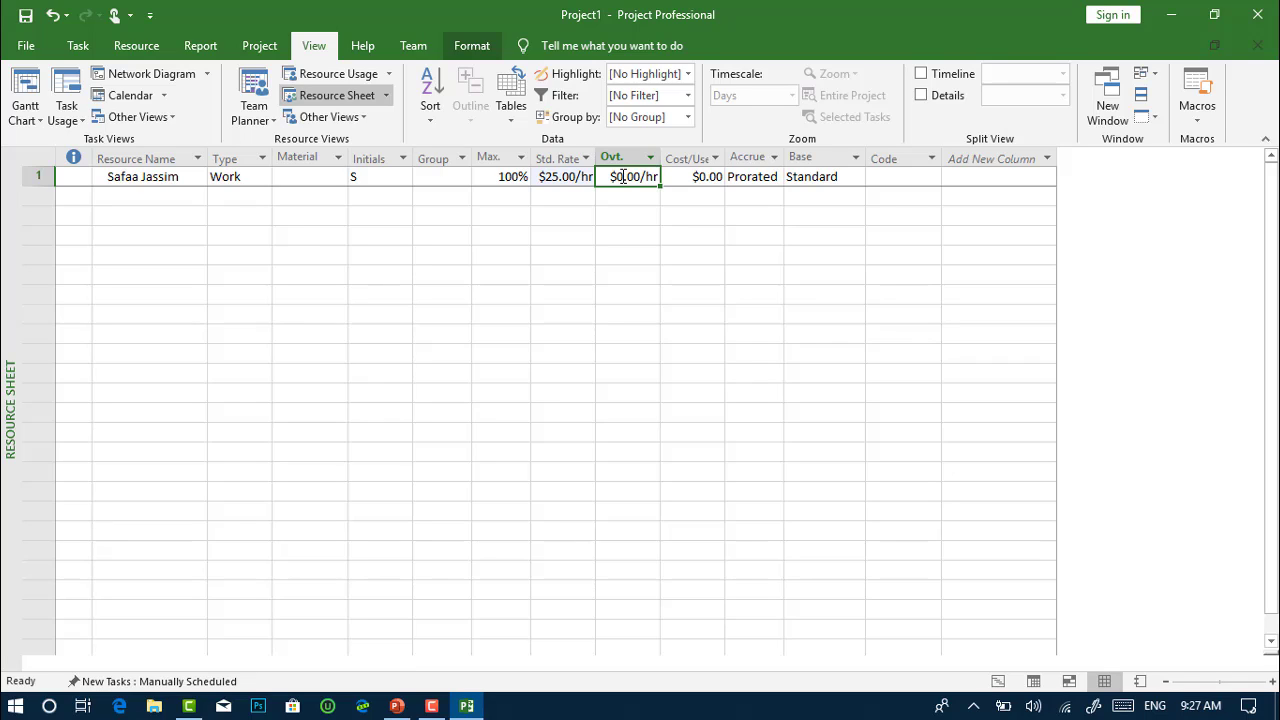
left_click(623, 176)
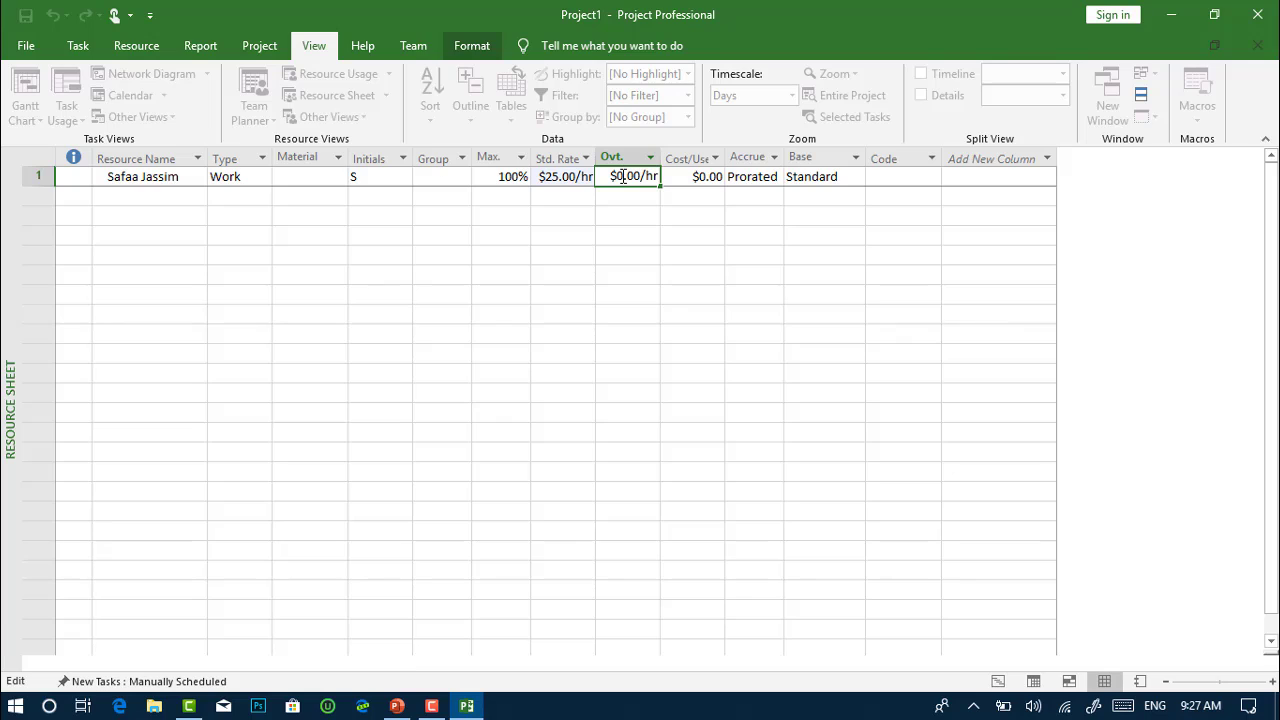
left_click(696, 178)
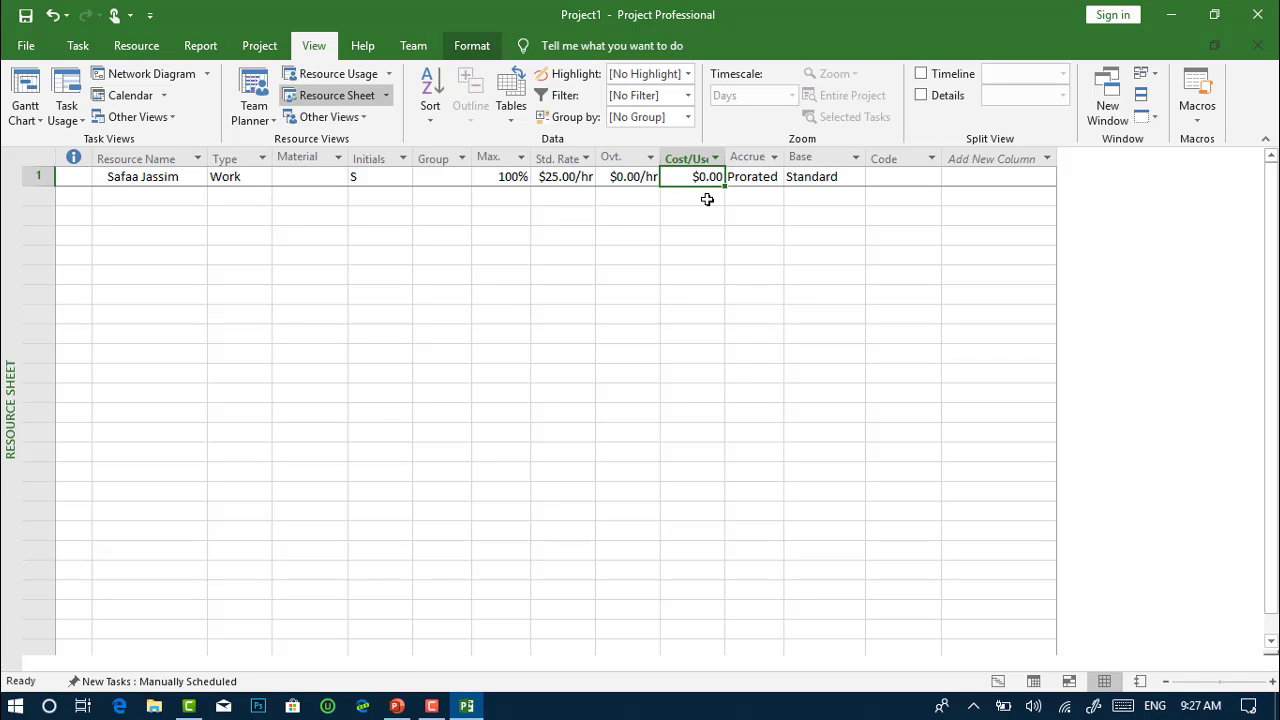
left_click(770, 180)
left_click(774, 179)
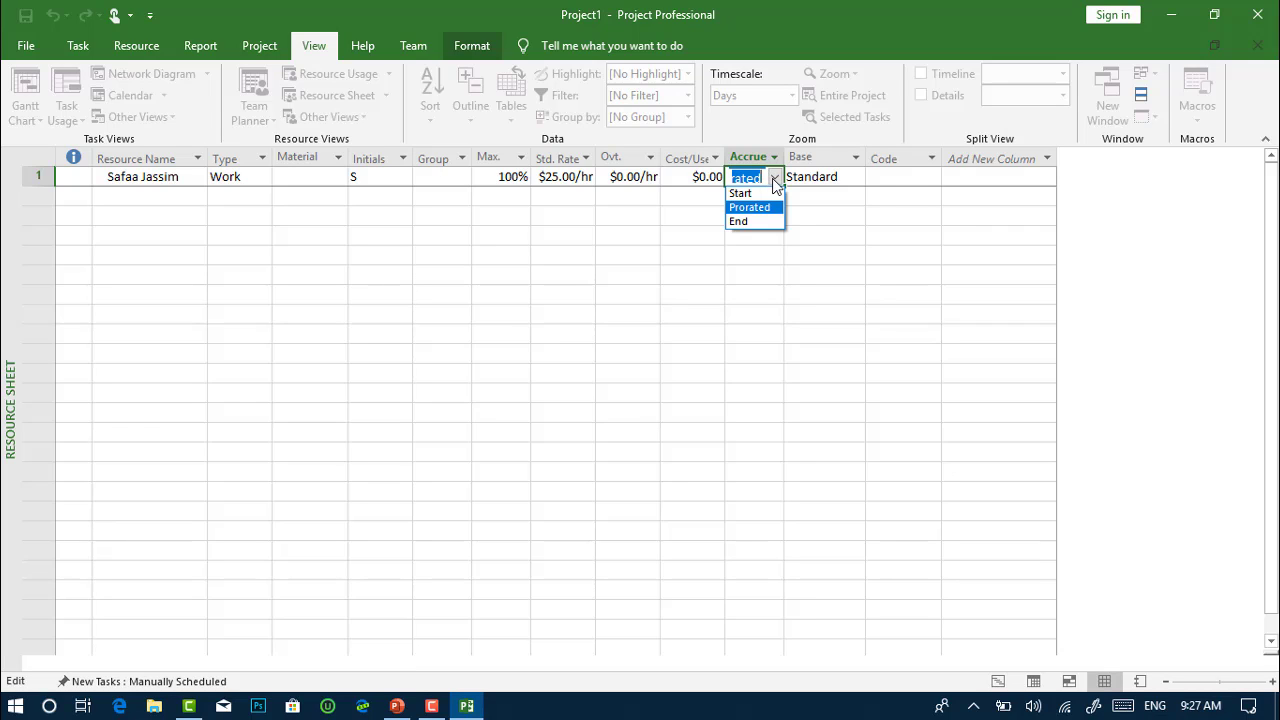
left_click(849, 177)
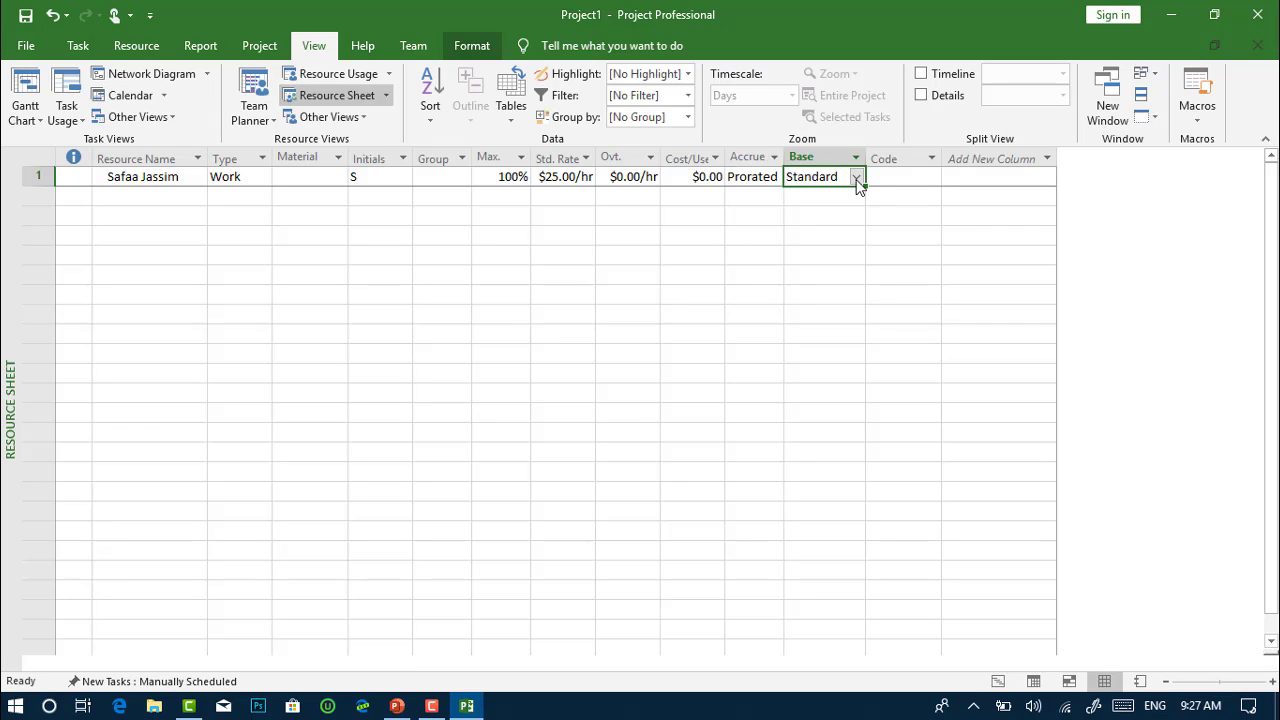
left_click(856, 177)
left_click(857, 181)
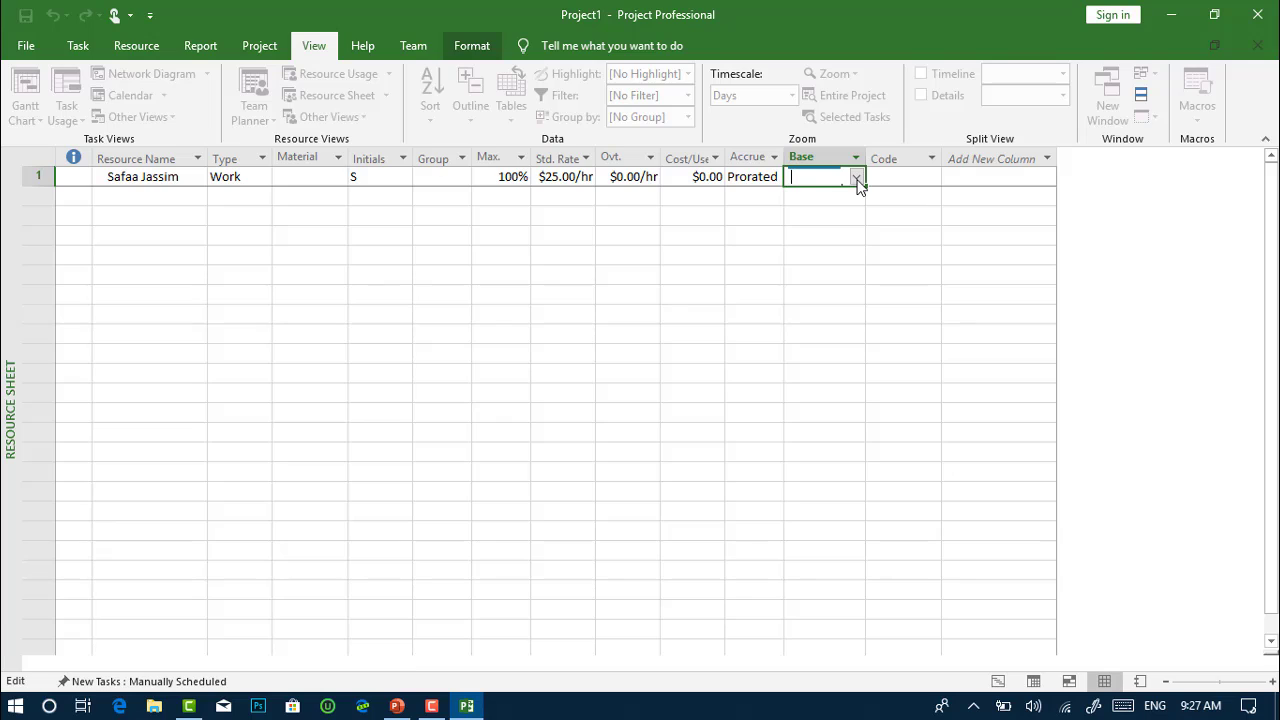
left_click(855, 217)
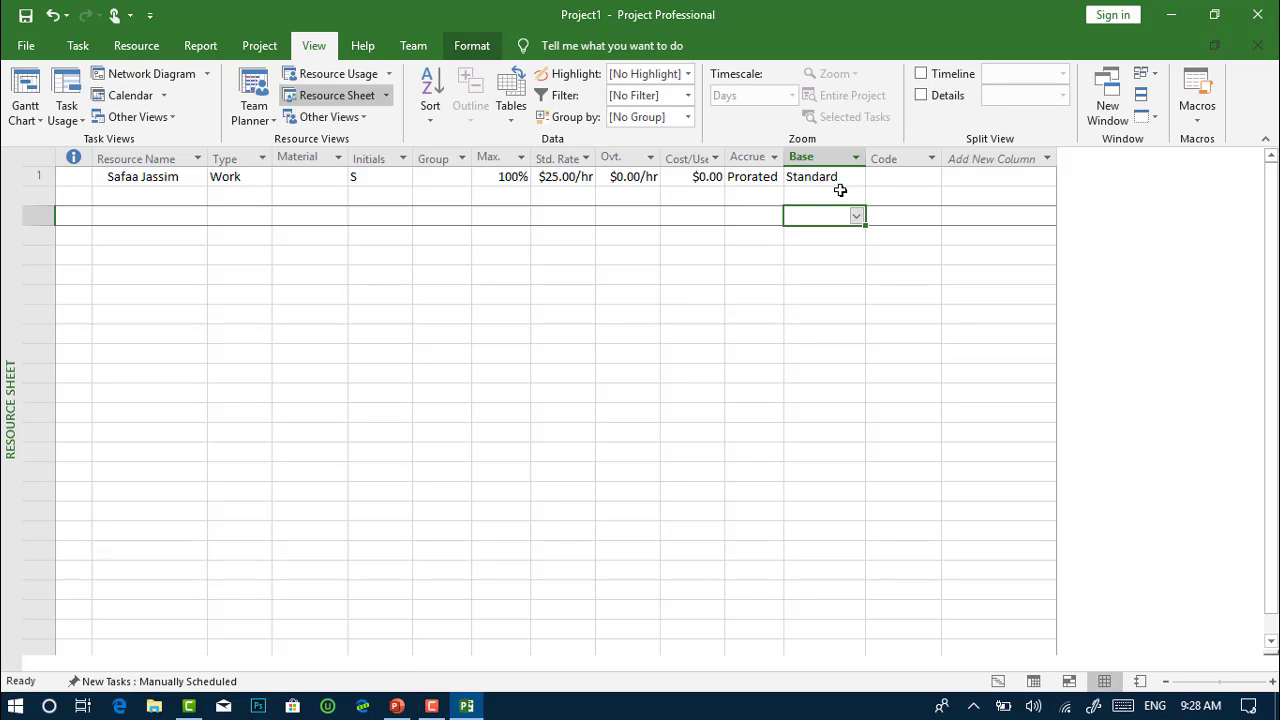
Enter the second team member's name in row 2 as a Work resource with initial A
left_click(133, 198)
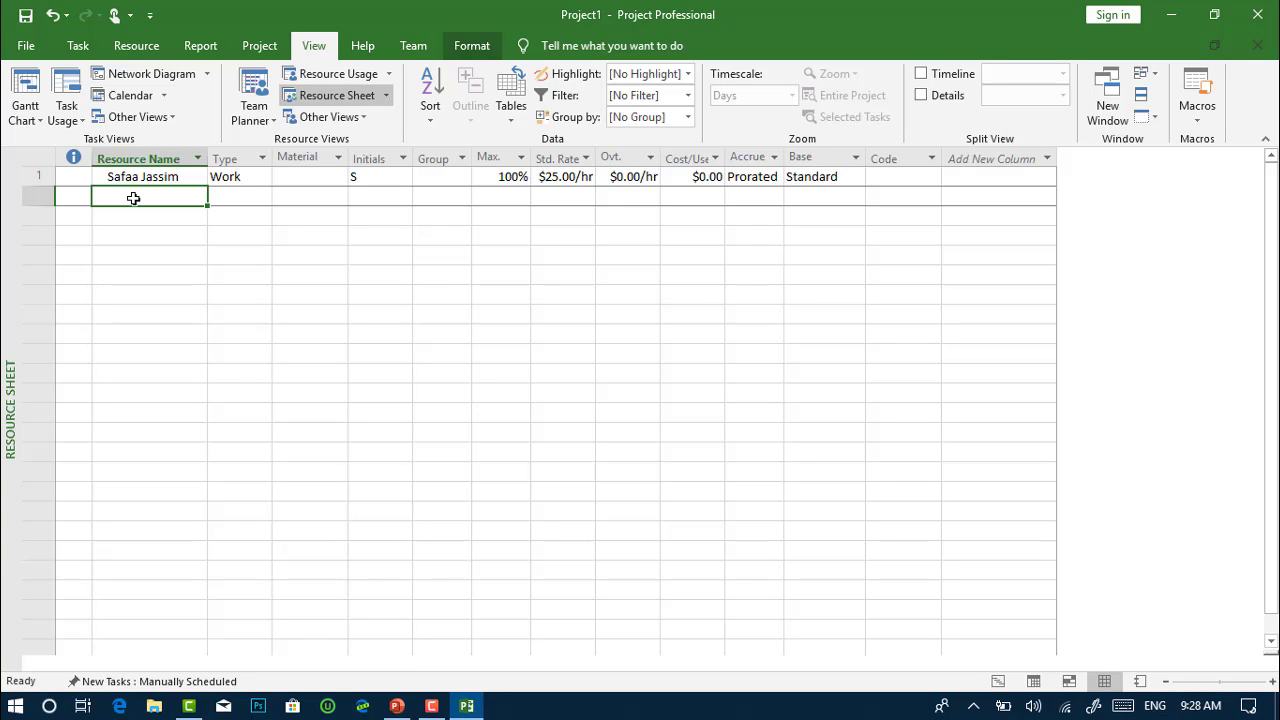
type("A")
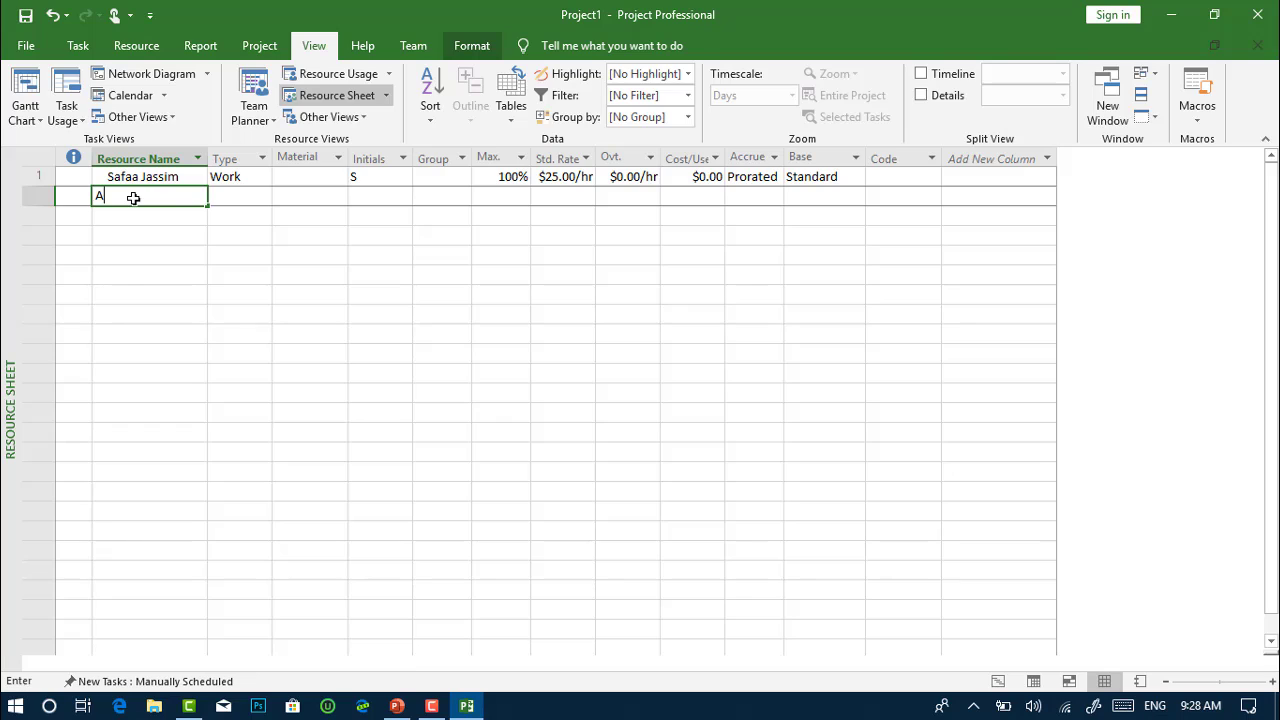
type("hmed")
key("Return")
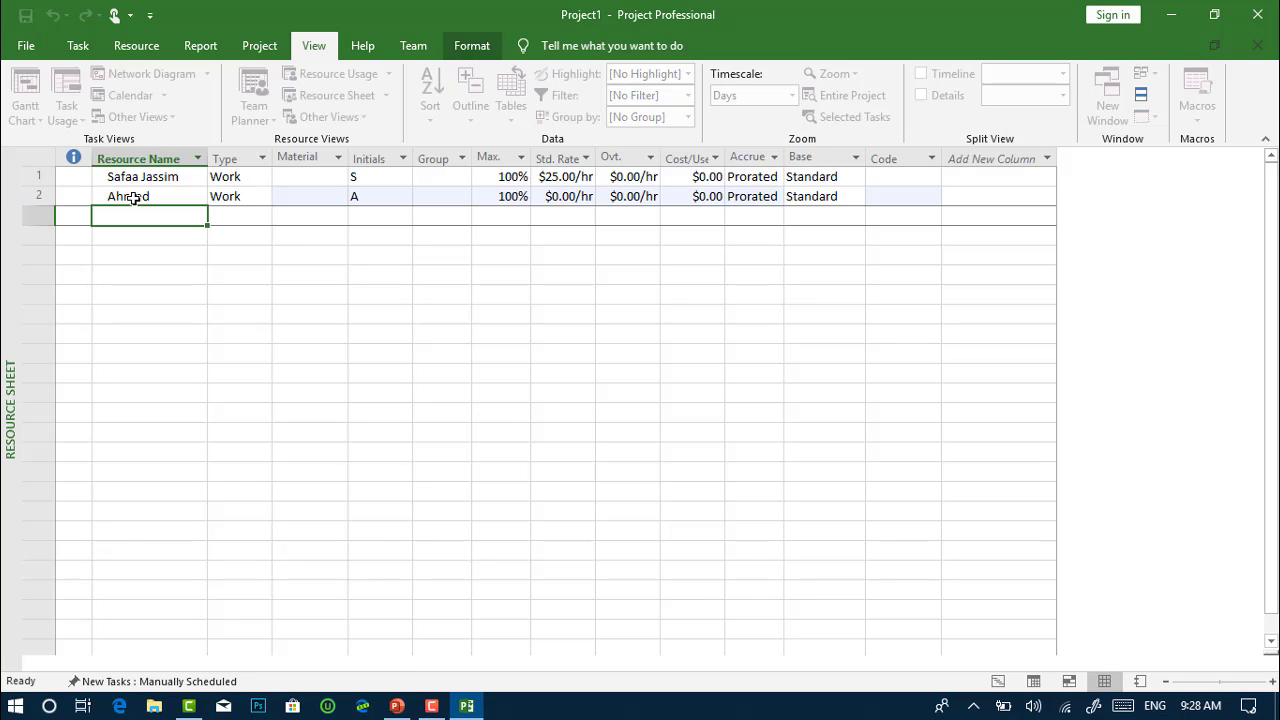
left_click(253, 197)
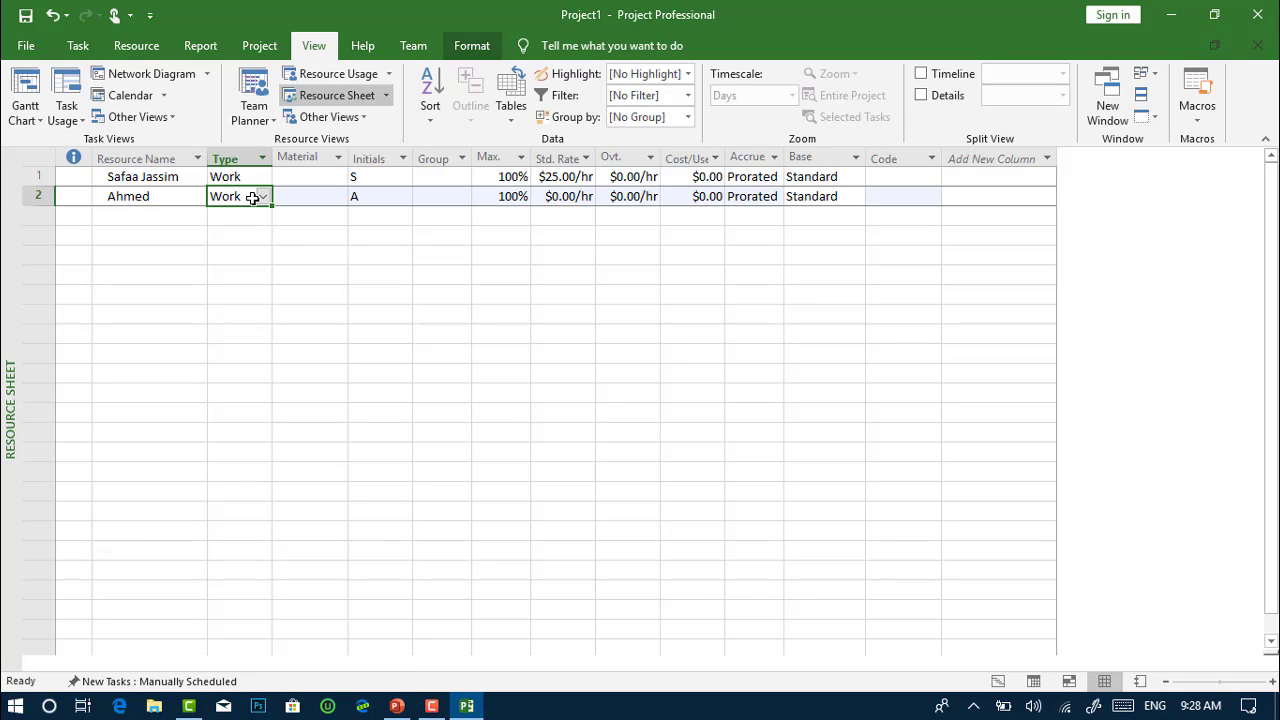
left_click(365, 204)
left_click(503, 201)
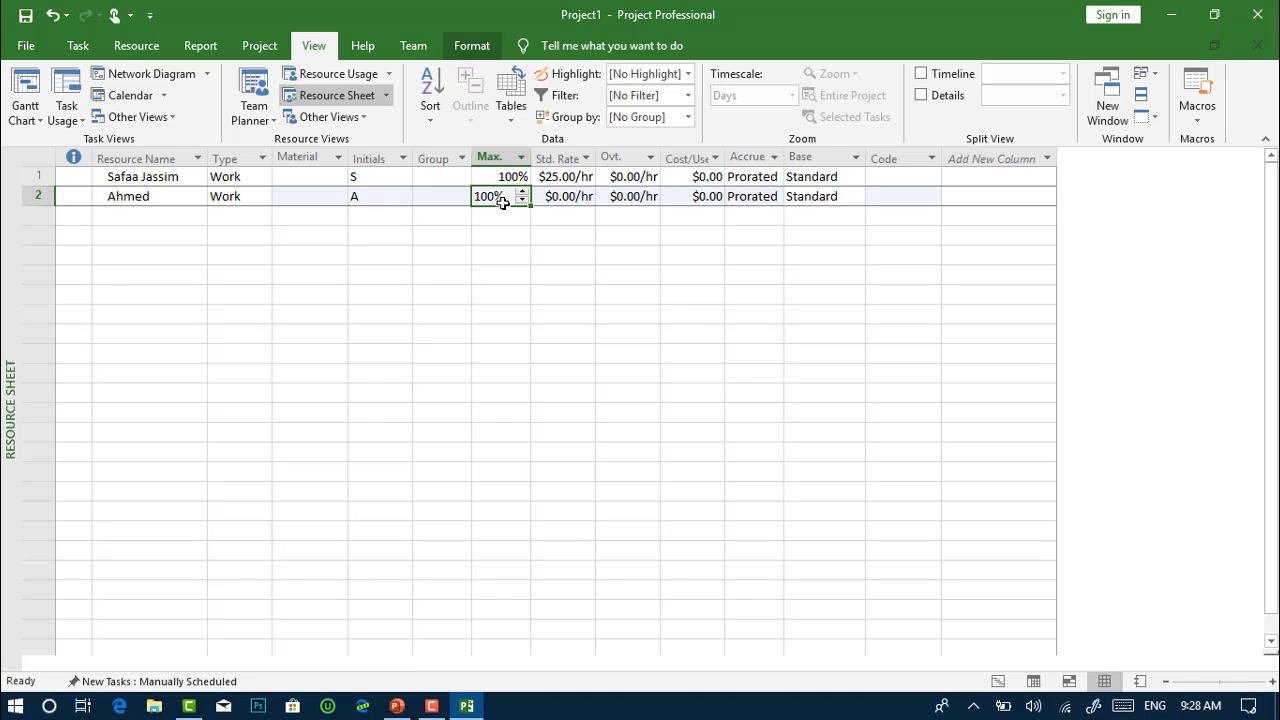
Set the second resource's standard rate to $20.00/hr
left_click(566, 198)
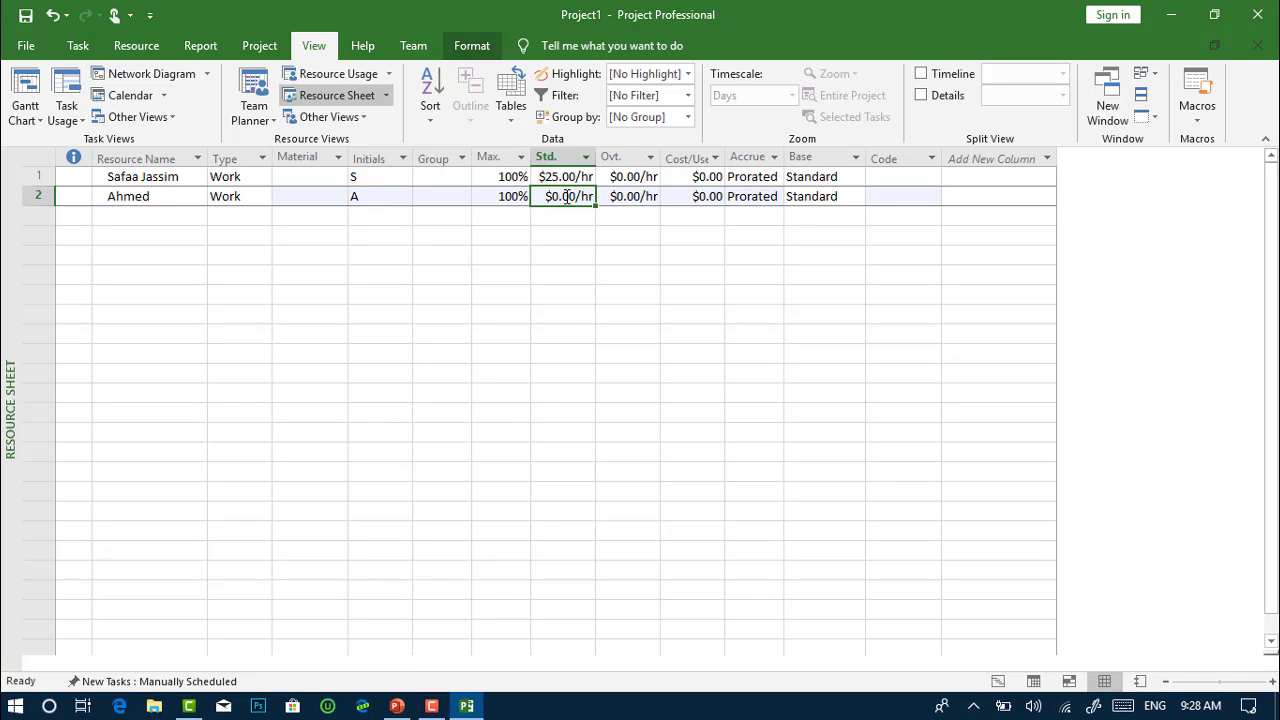
key("BackSpace")
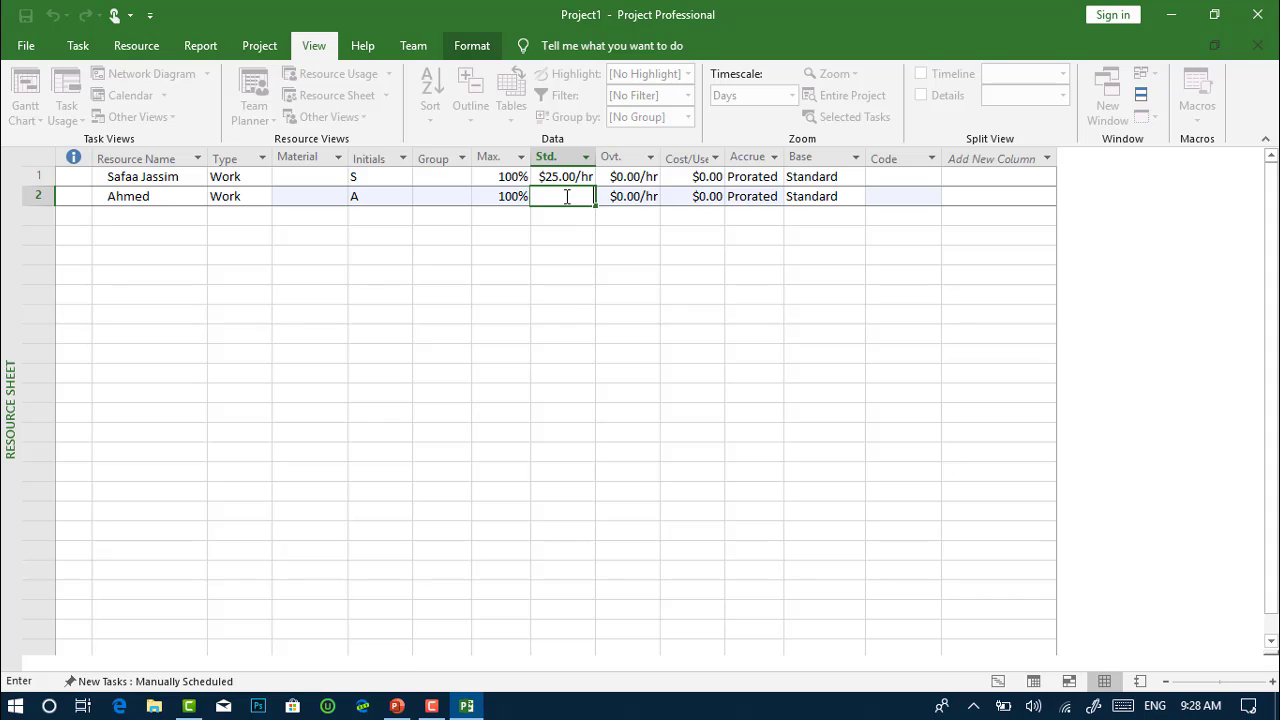
type("20")
key("Return")
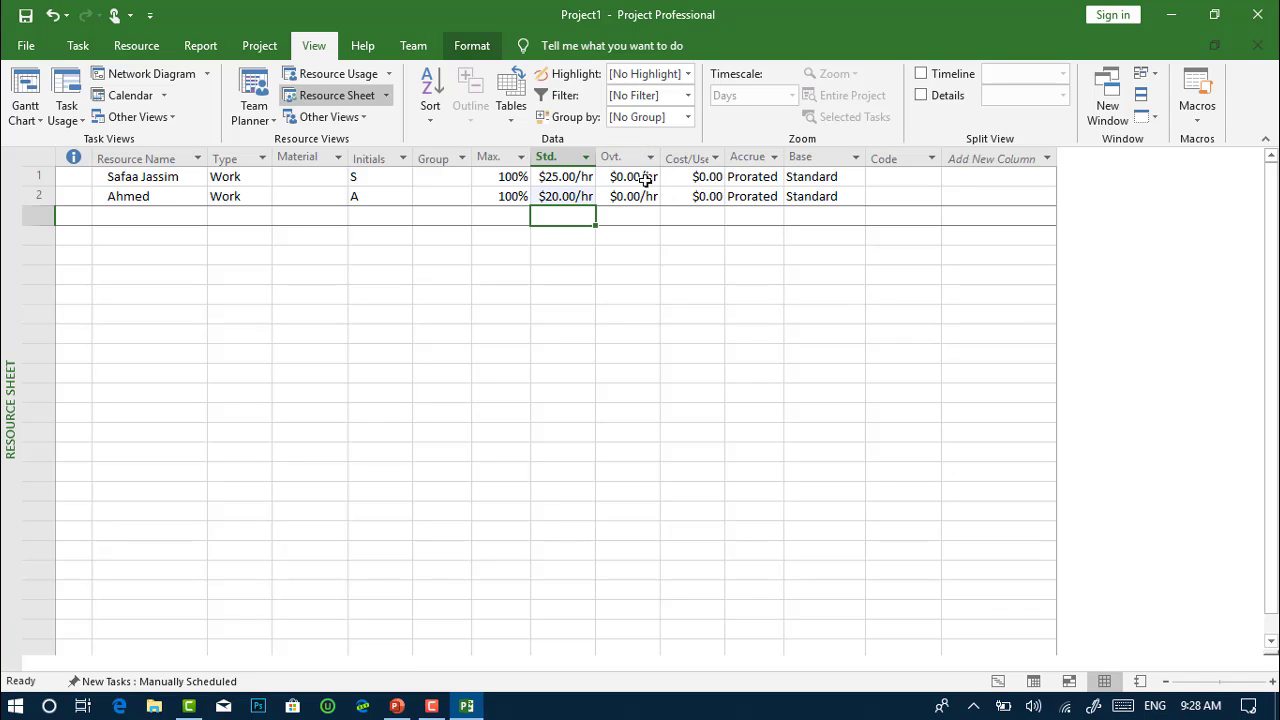
Keep $0.00 overtime and cost per use, Prorated accrual and Standard calendar for row 2
left_click(617, 197)
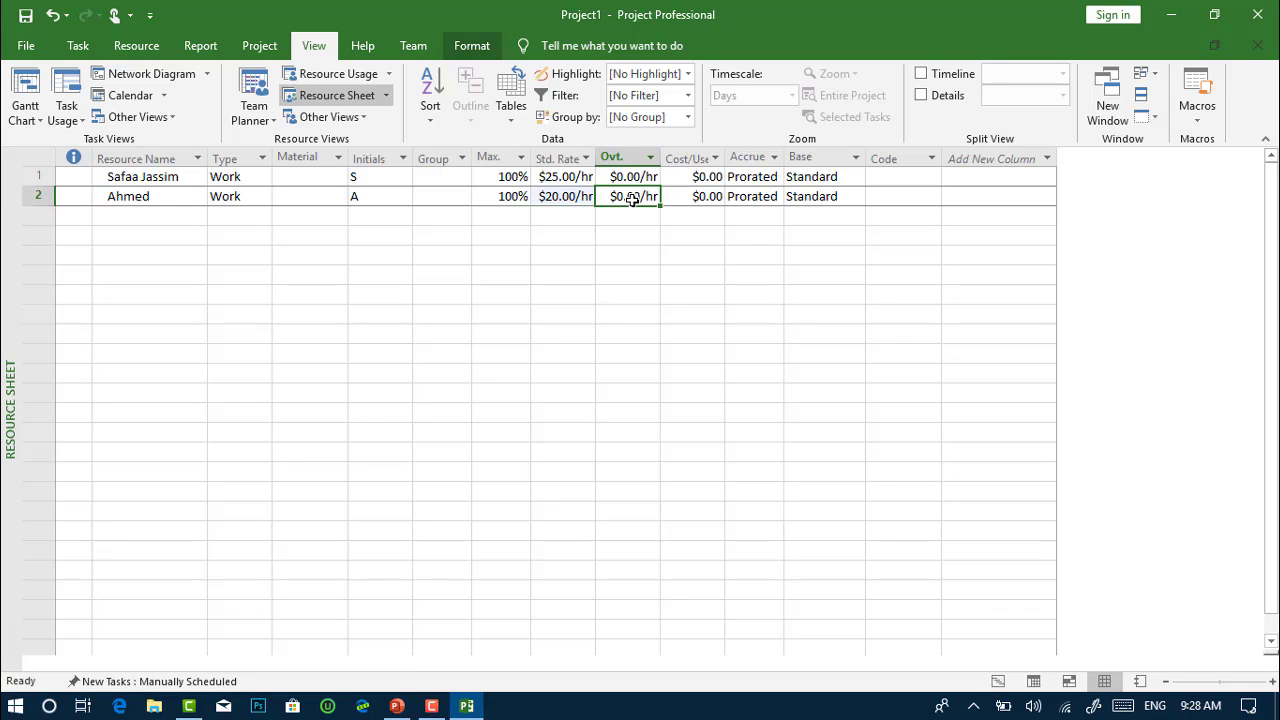
left_click(700, 196)
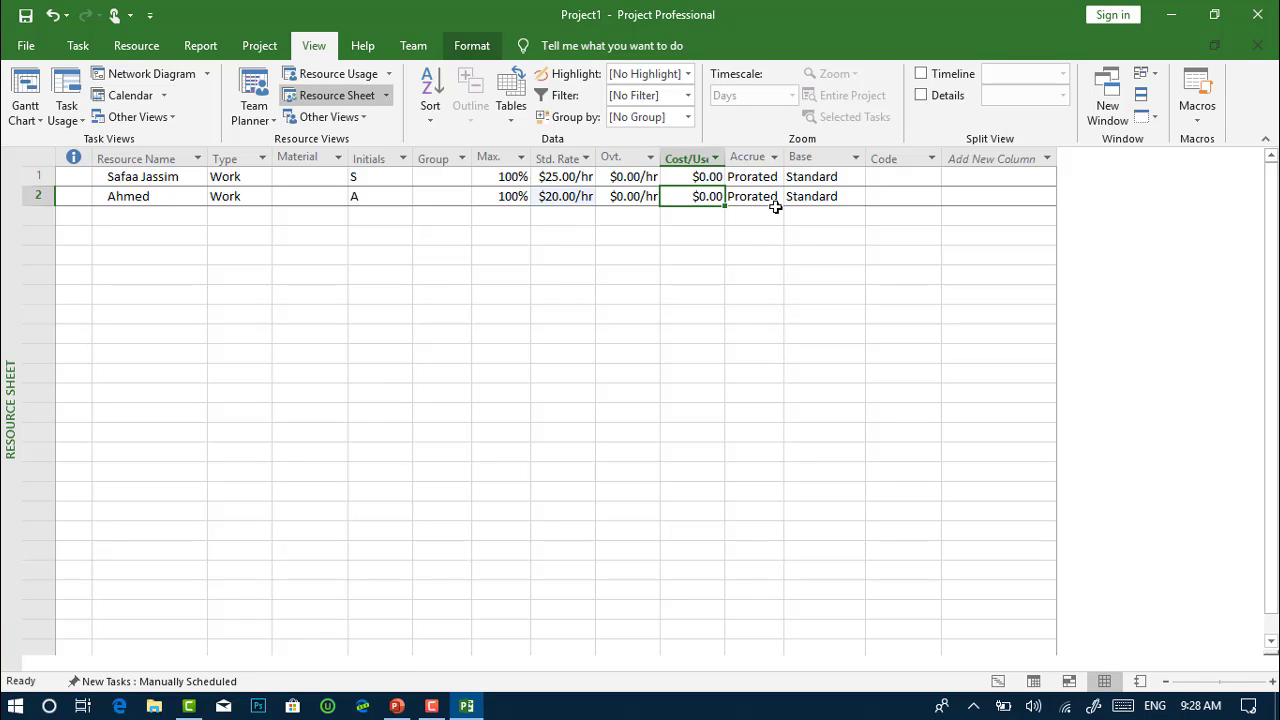
left_click(766, 197)
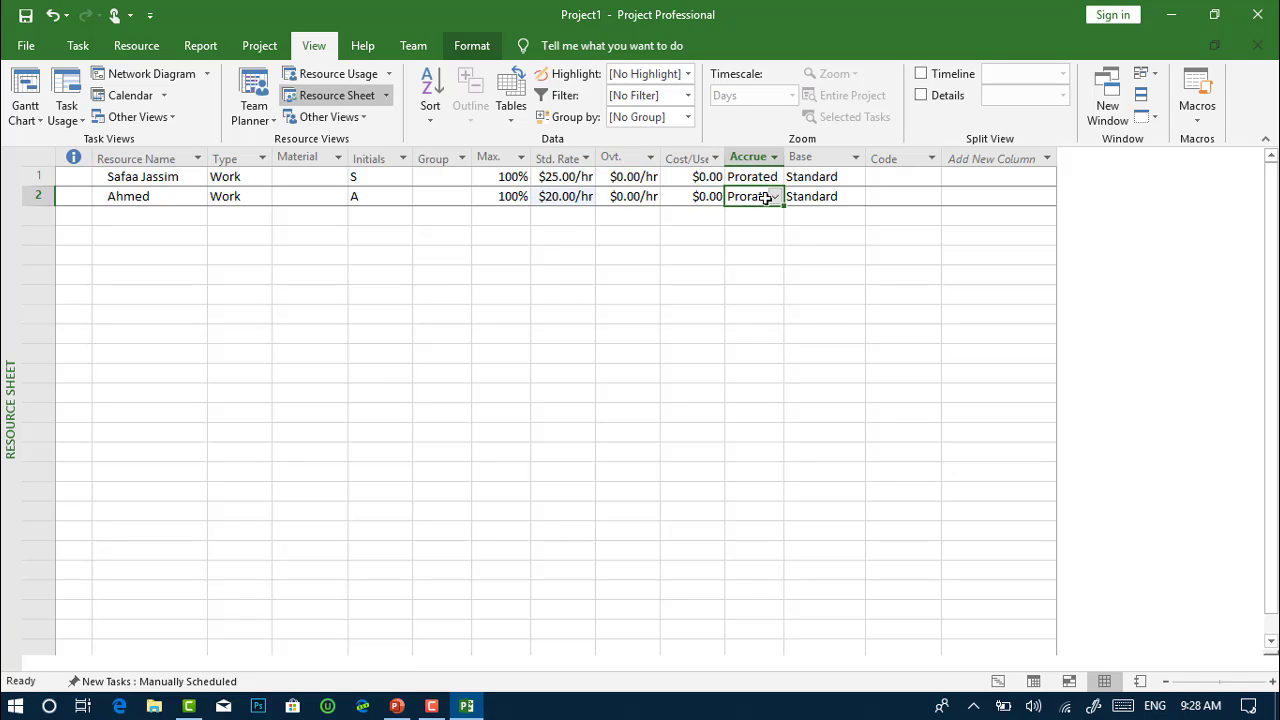
left_click(774, 198)
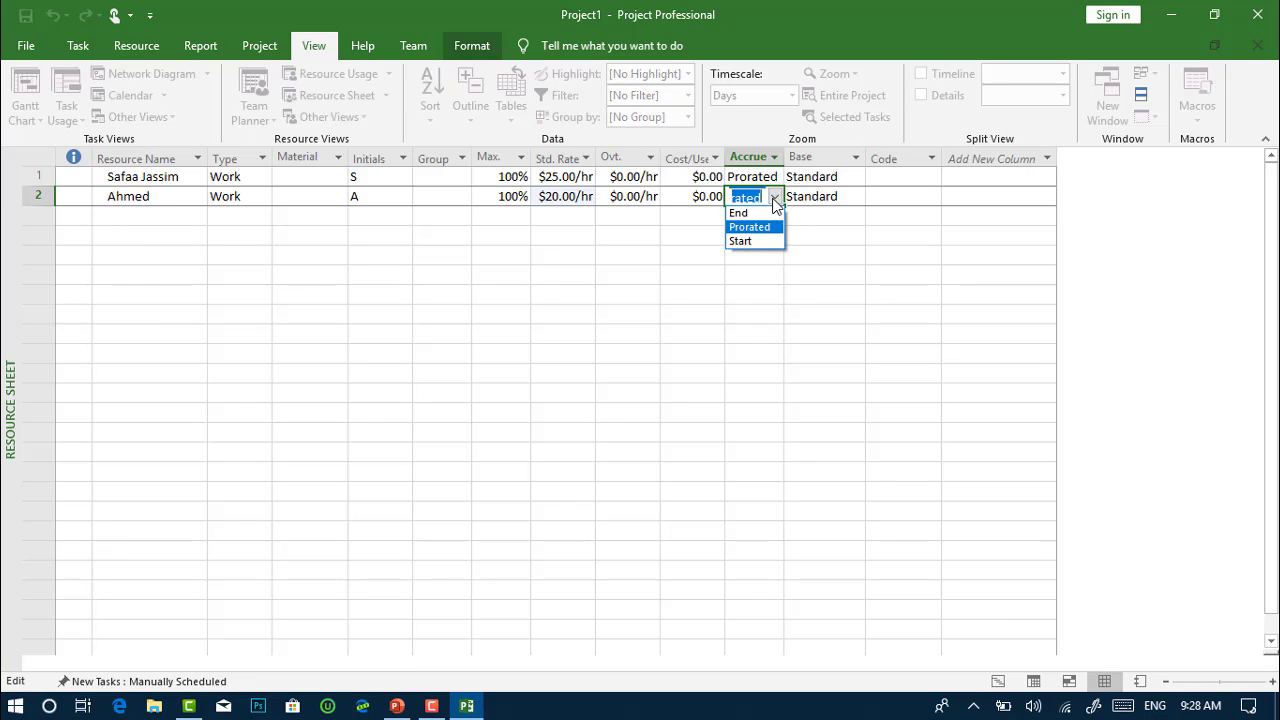
left_click(774, 200)
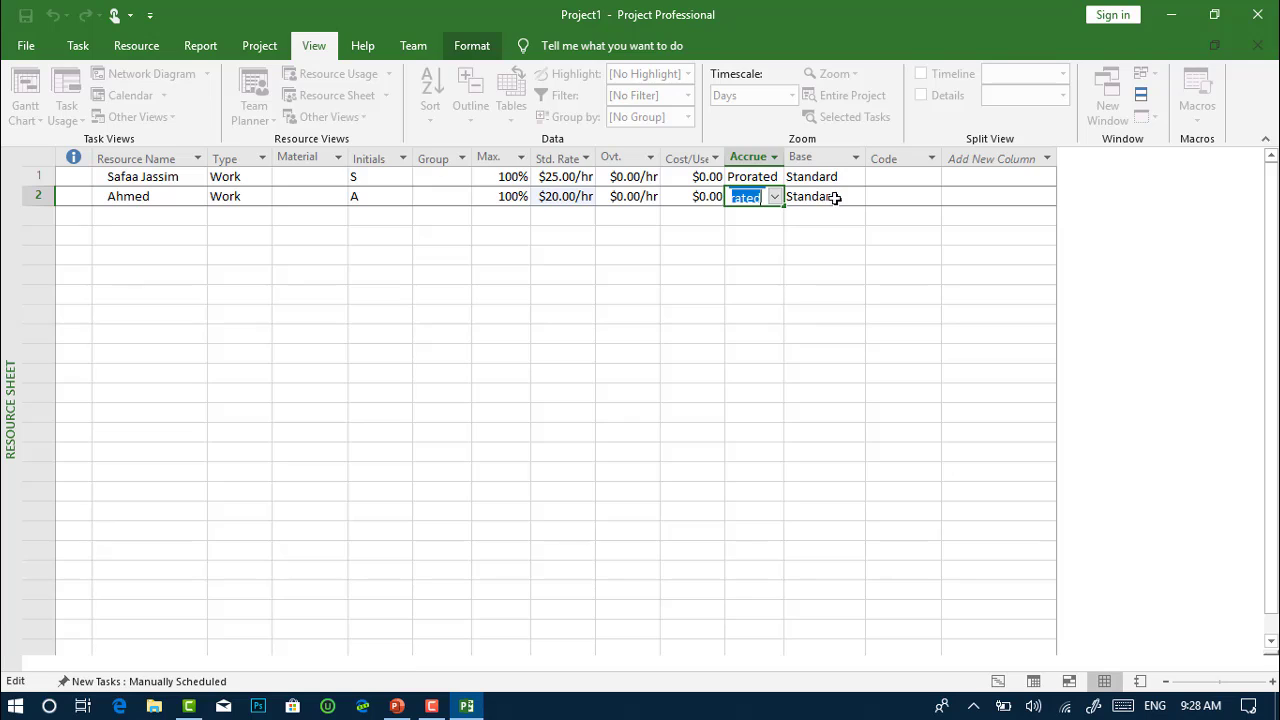
left_click(838, 197)
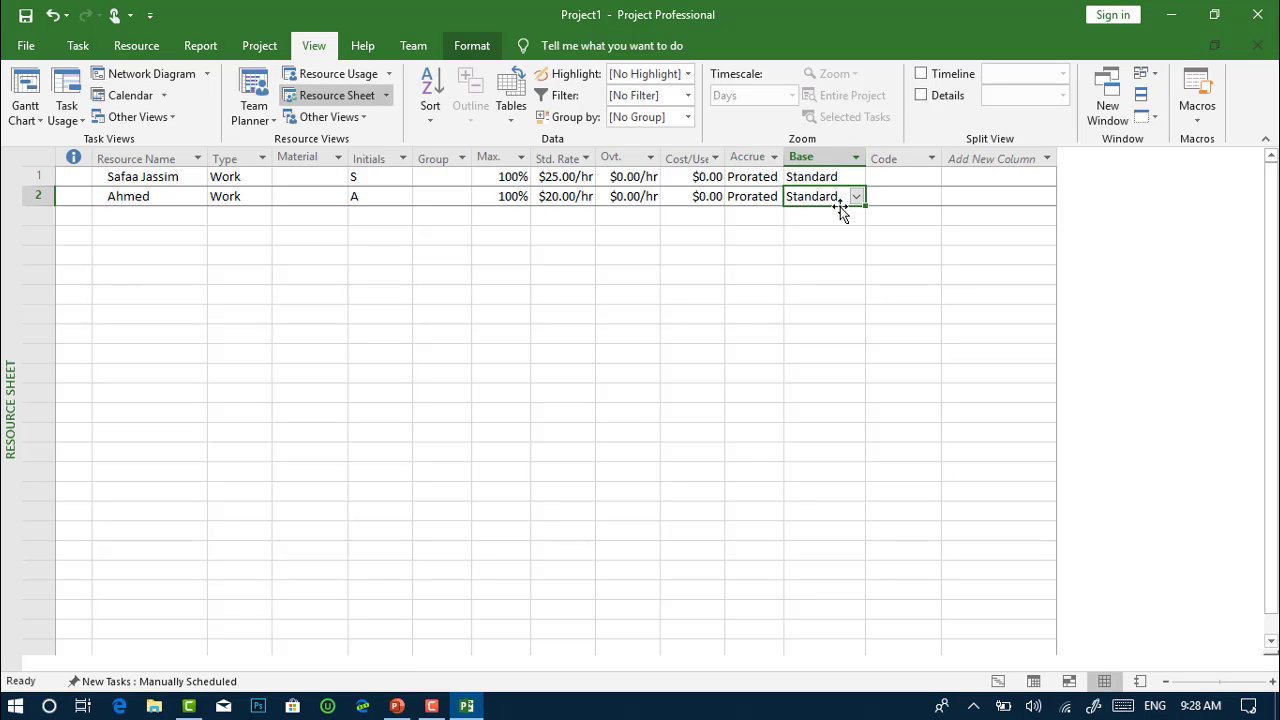
left_click(126, 218)
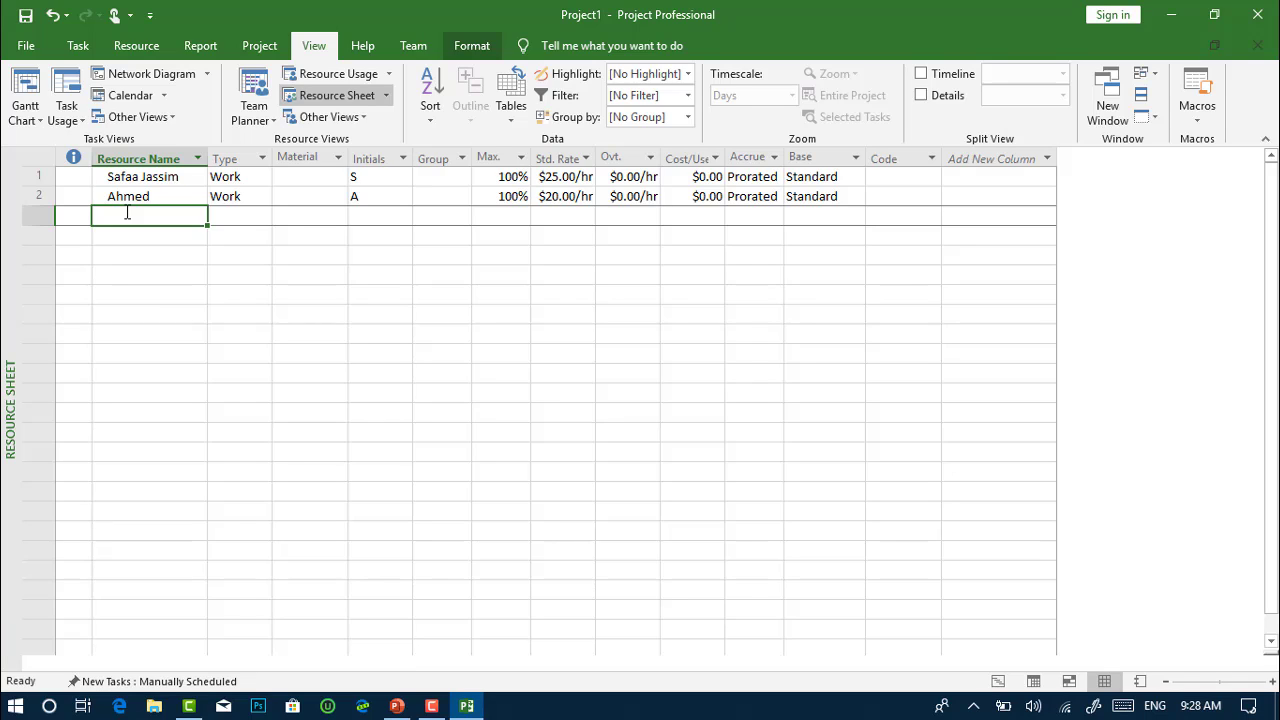
Add Cement in row 3 and make it a Material resource
type("Ceme")
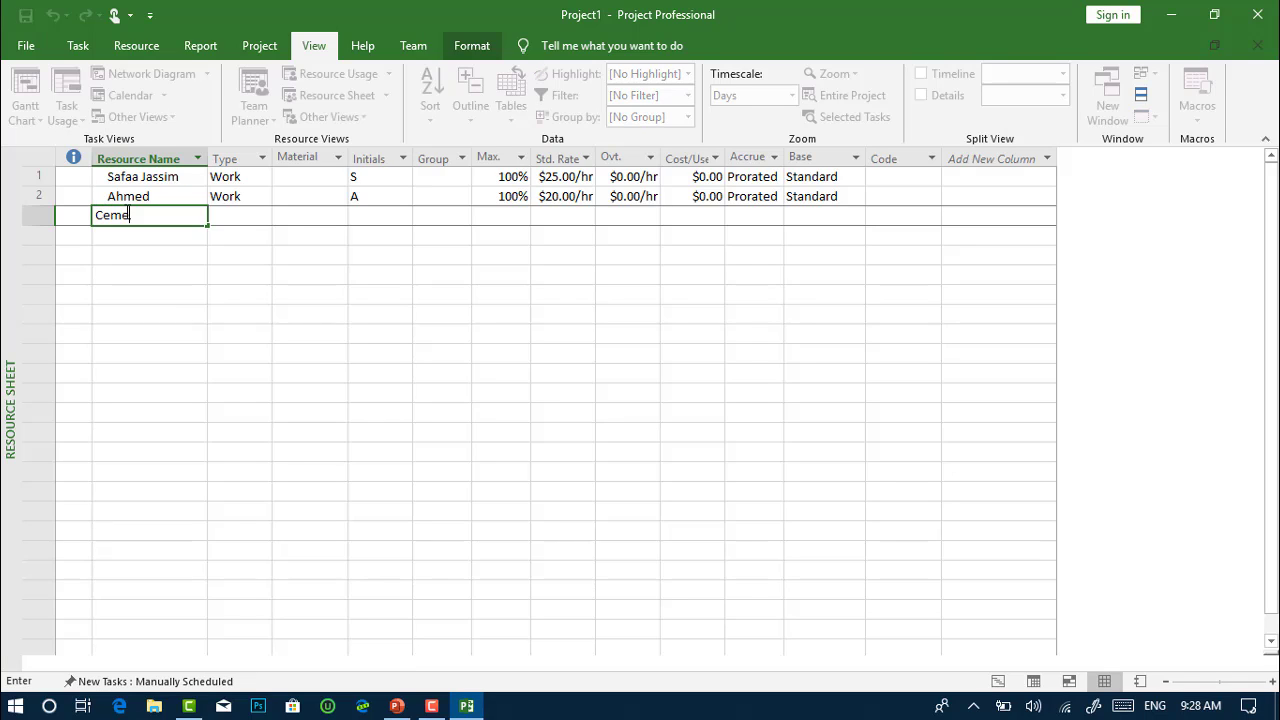
type("nt")
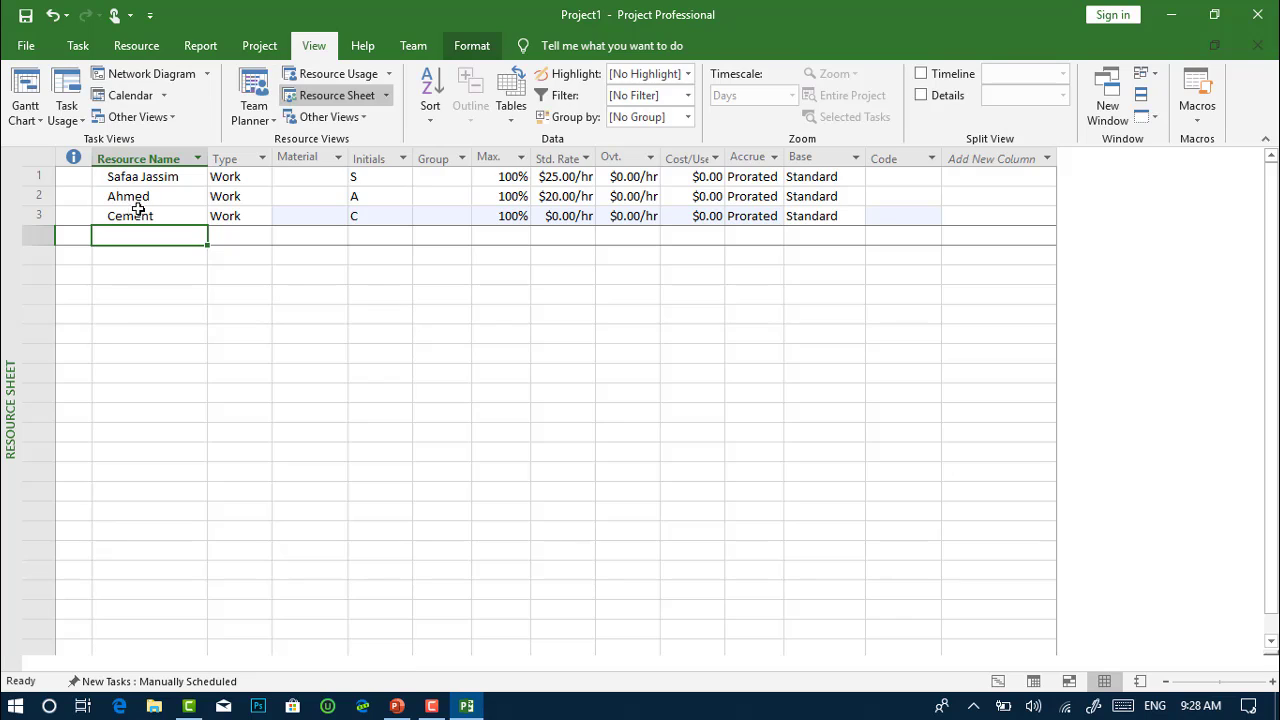
left_click(265, 219)
left_click(266, 217)
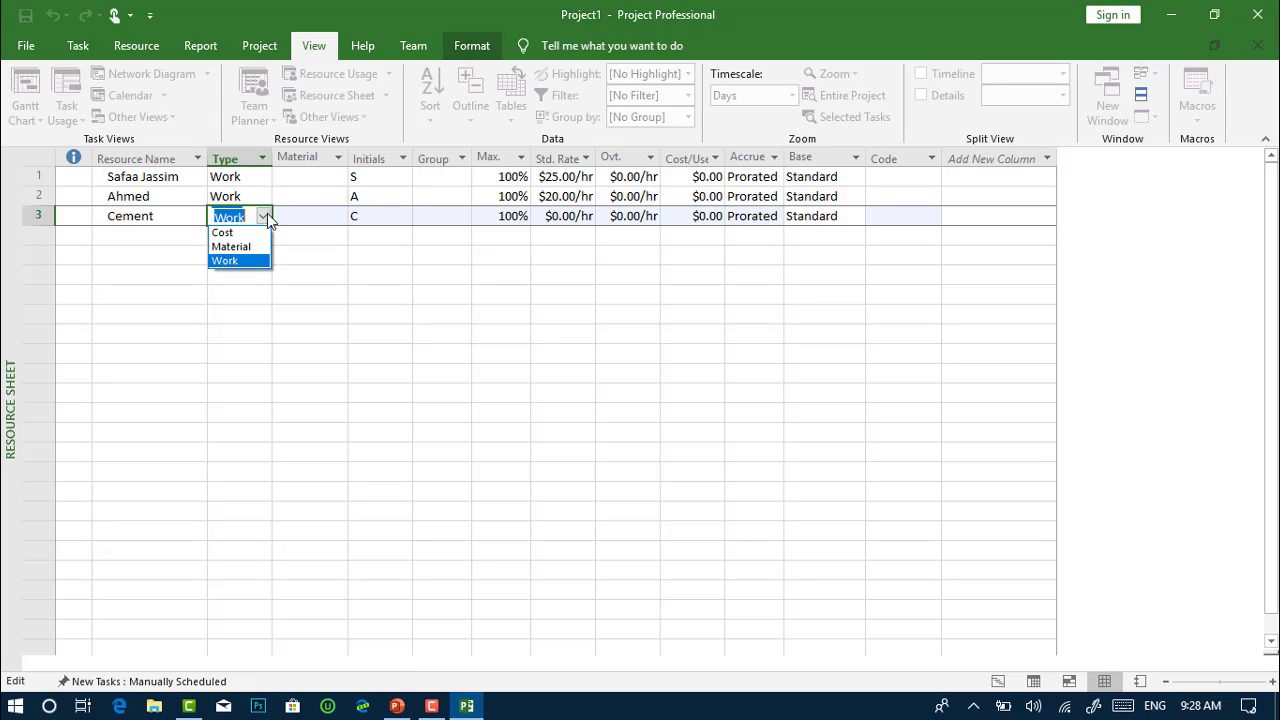
left_click(250, 246)
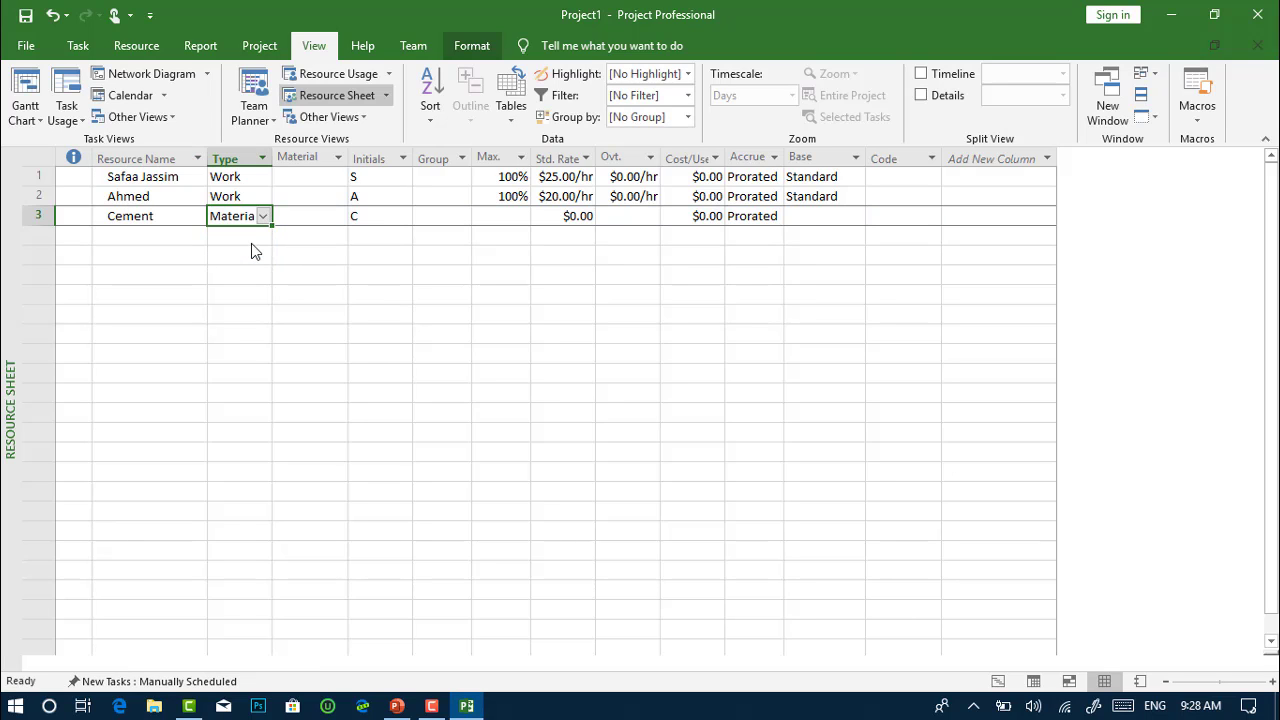
Try Cost and Work as Cement's type, then settle back on Material
left_click(264, 218)
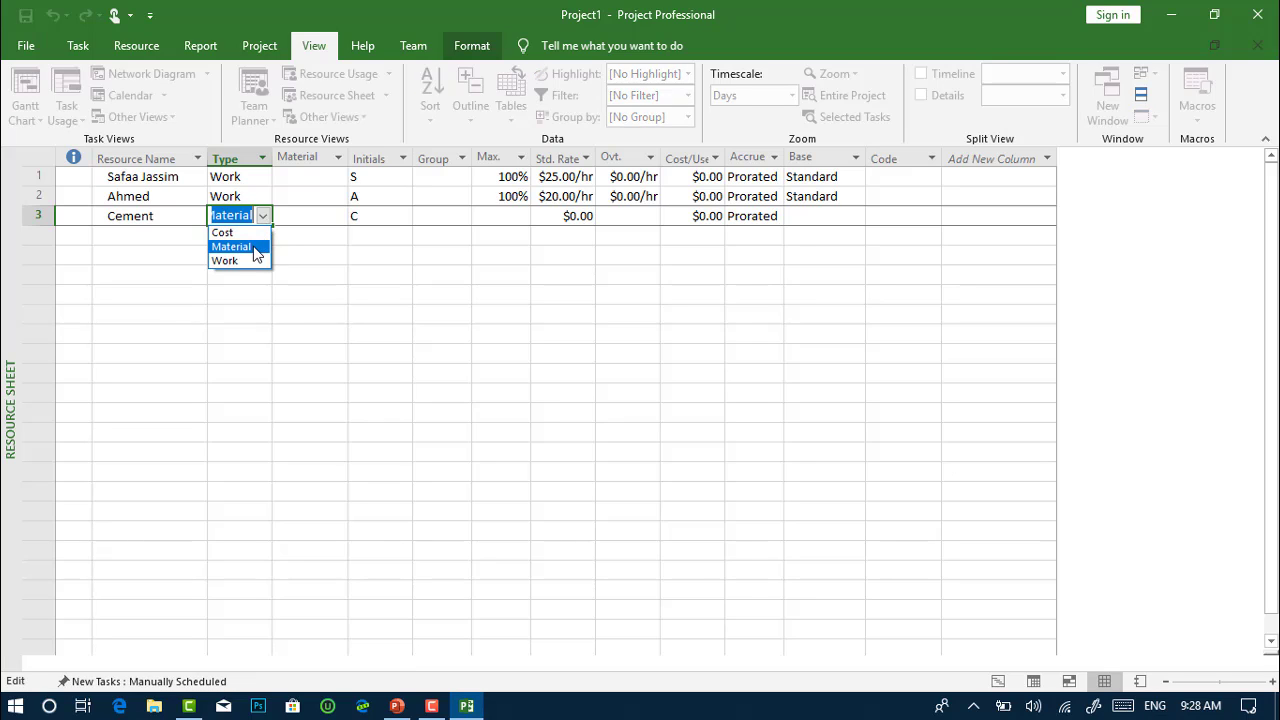
left_click(252, 233)
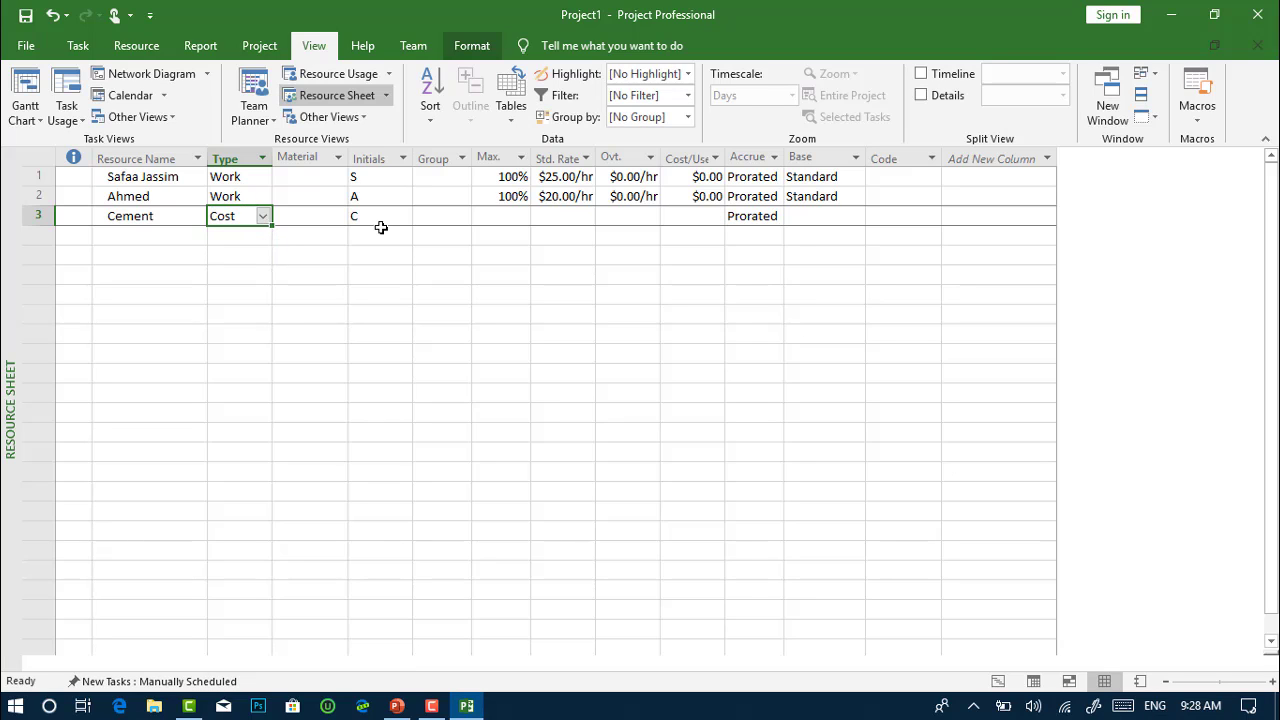
left_click(265, 218)
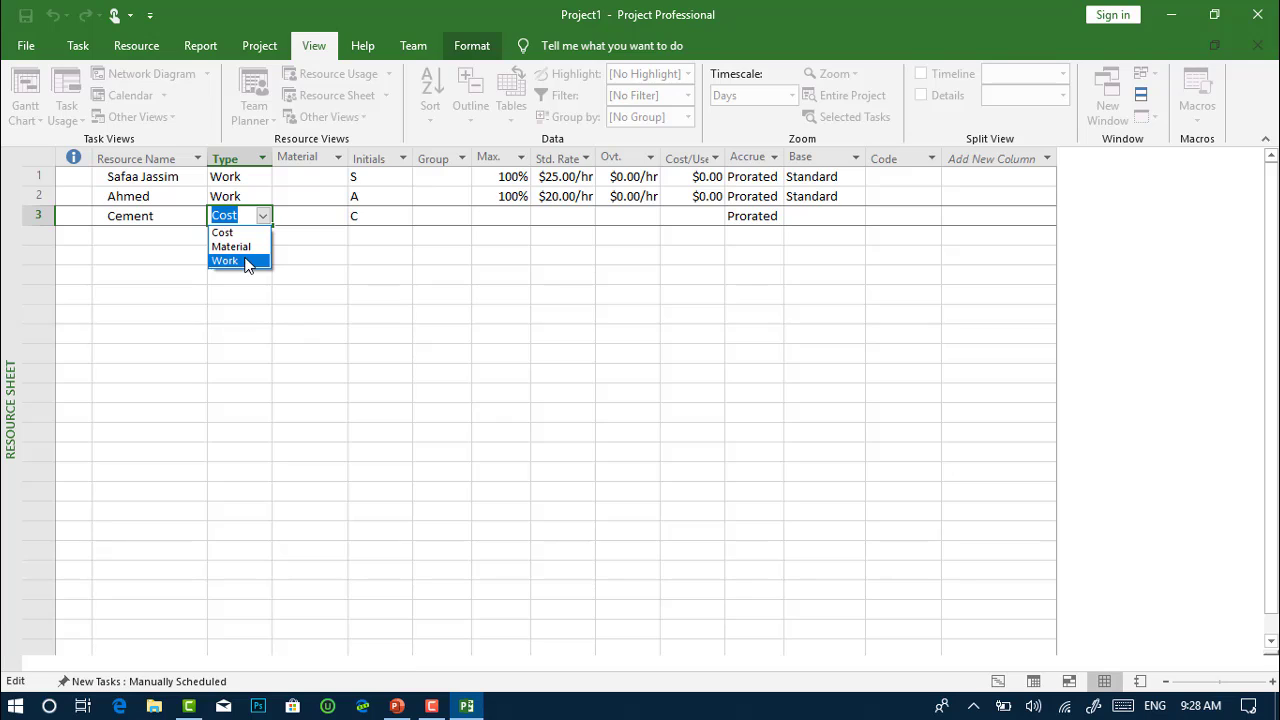
left_click(246, 261)
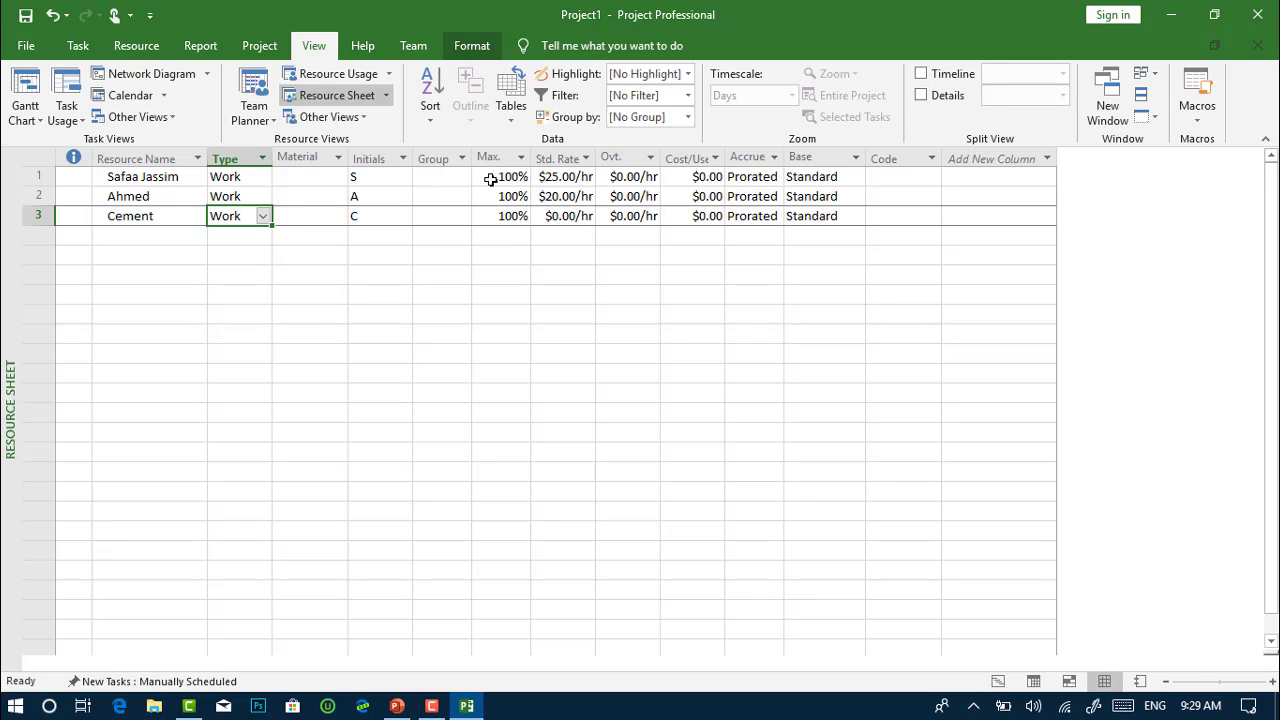
left_click(262, 217)
left_click(245, 247)
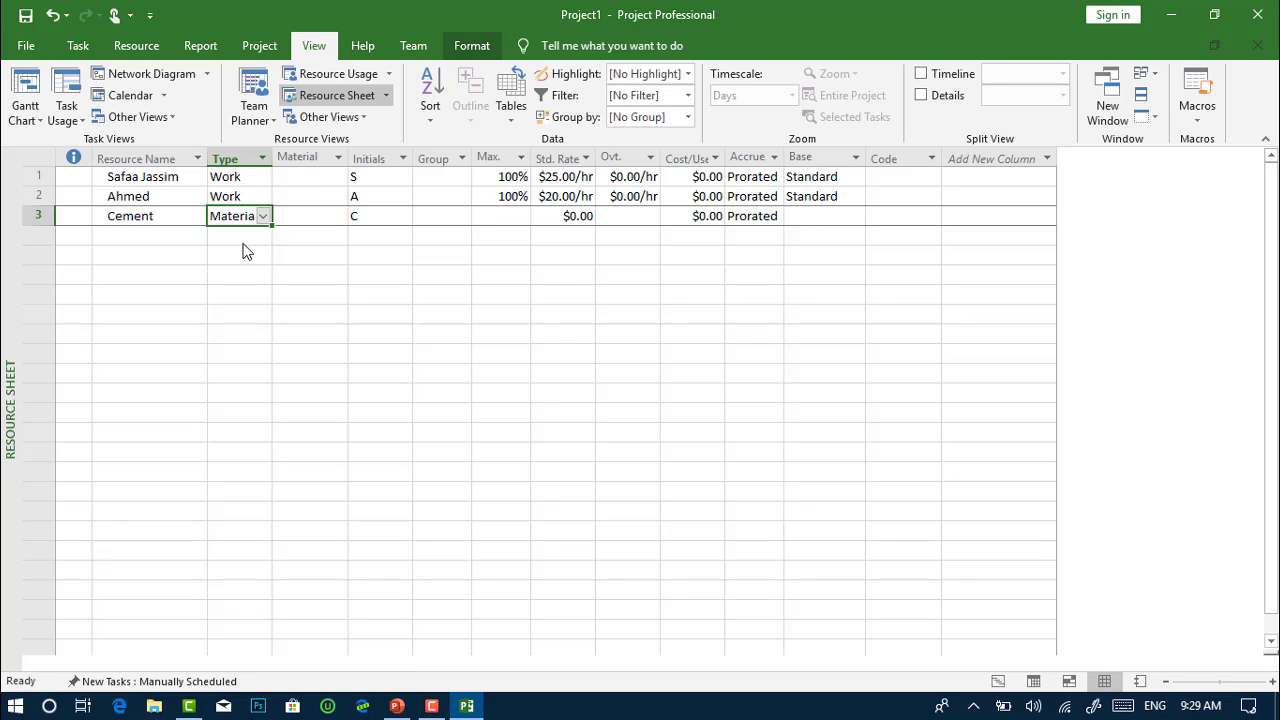
left_click(578, 216)
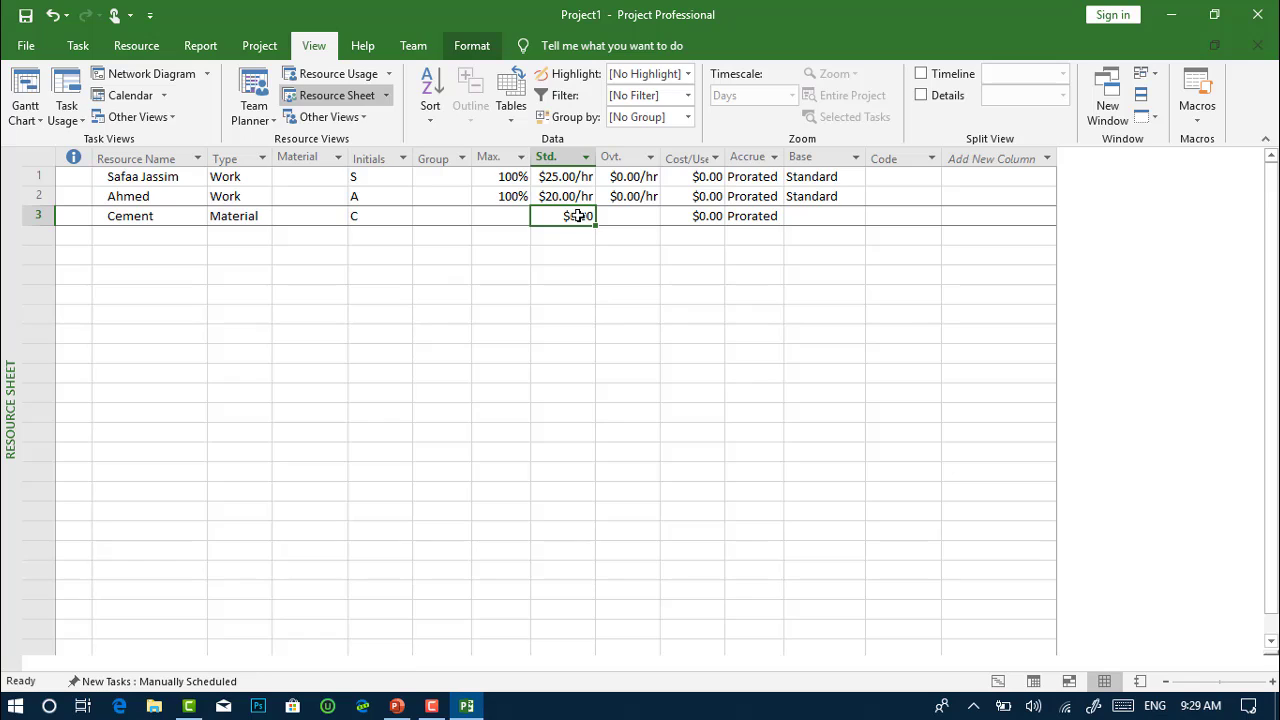
left_click(558, 234)
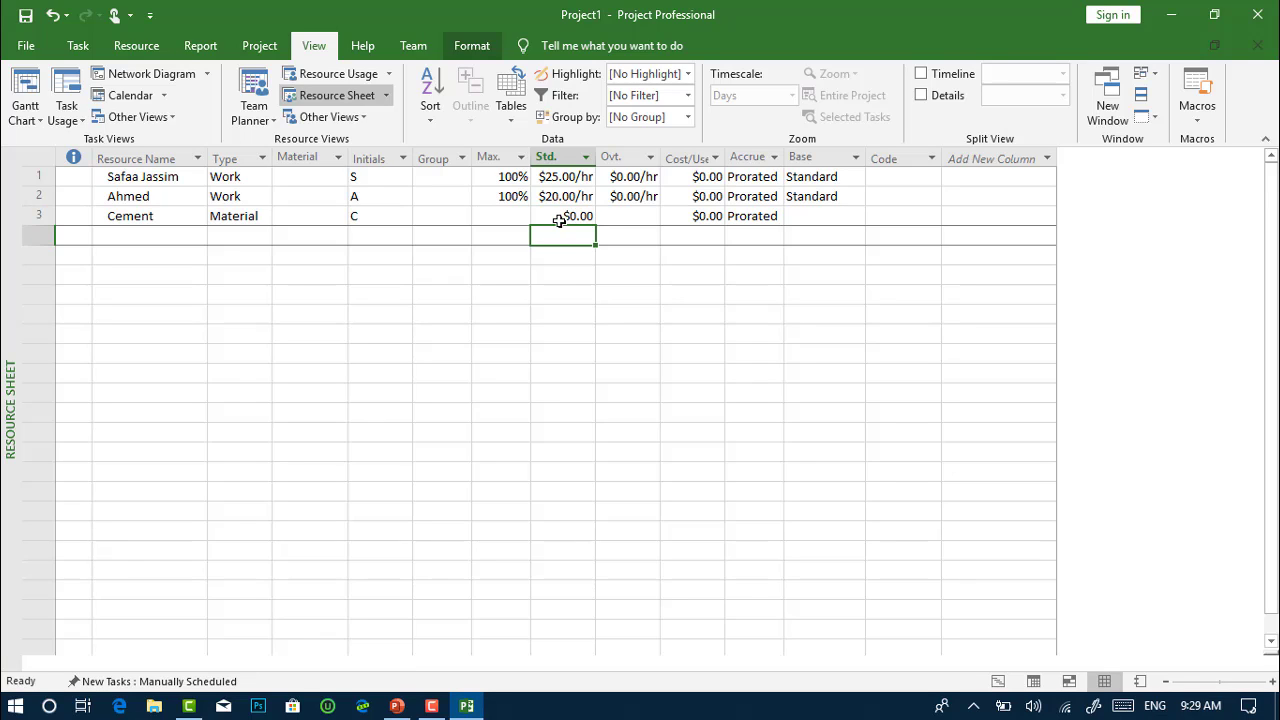
left_click(558, 217)
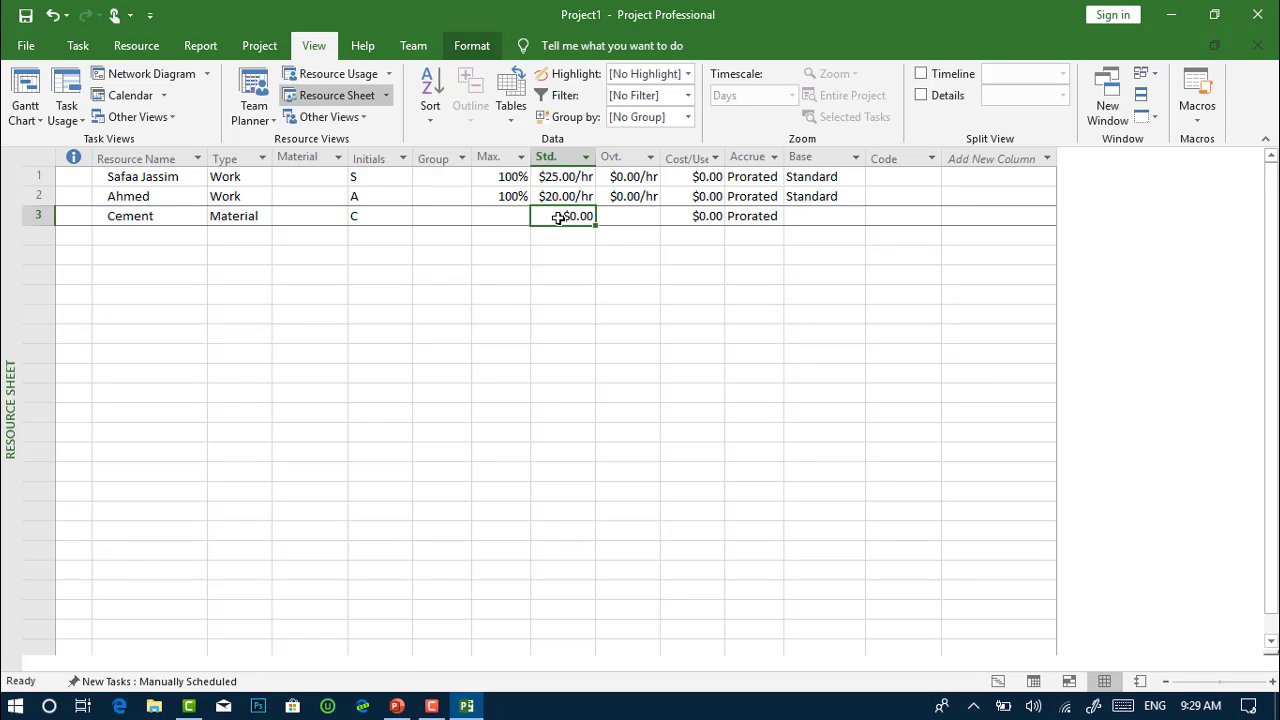
Set Cement's accrual to Start and its cost per use to $1,000.00
left_click(772, 216)
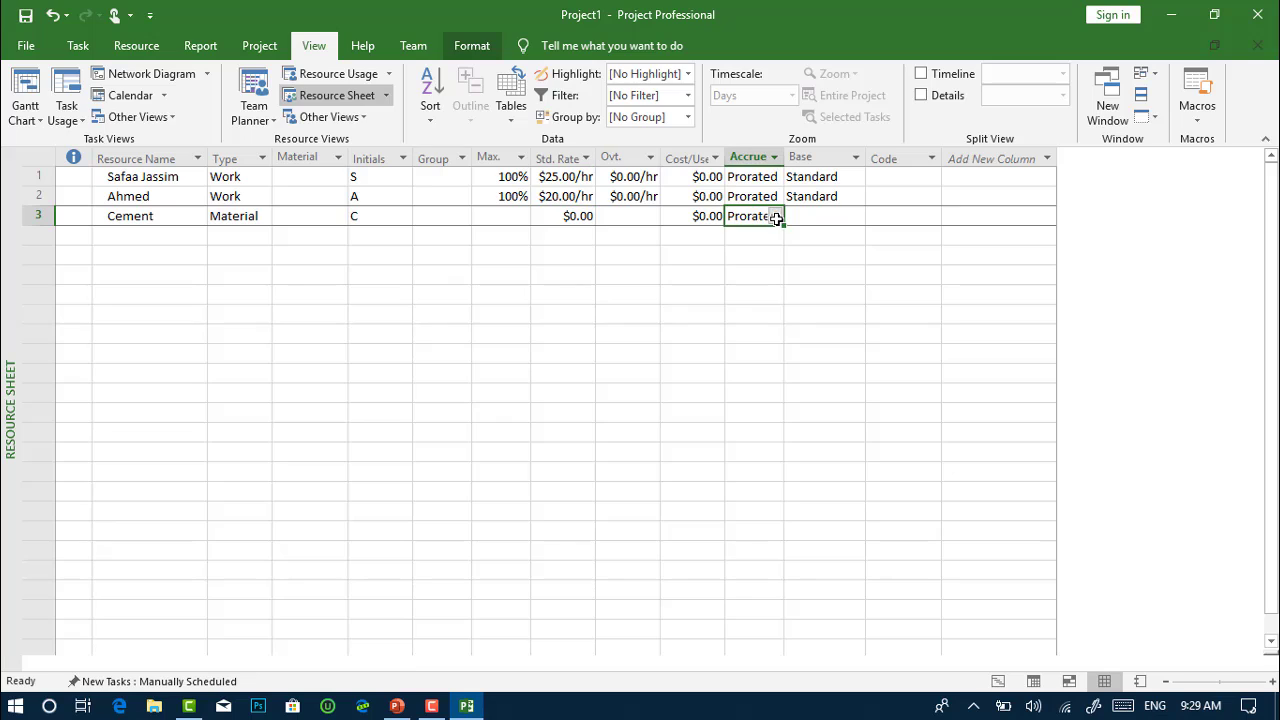
left_click(776, 218)
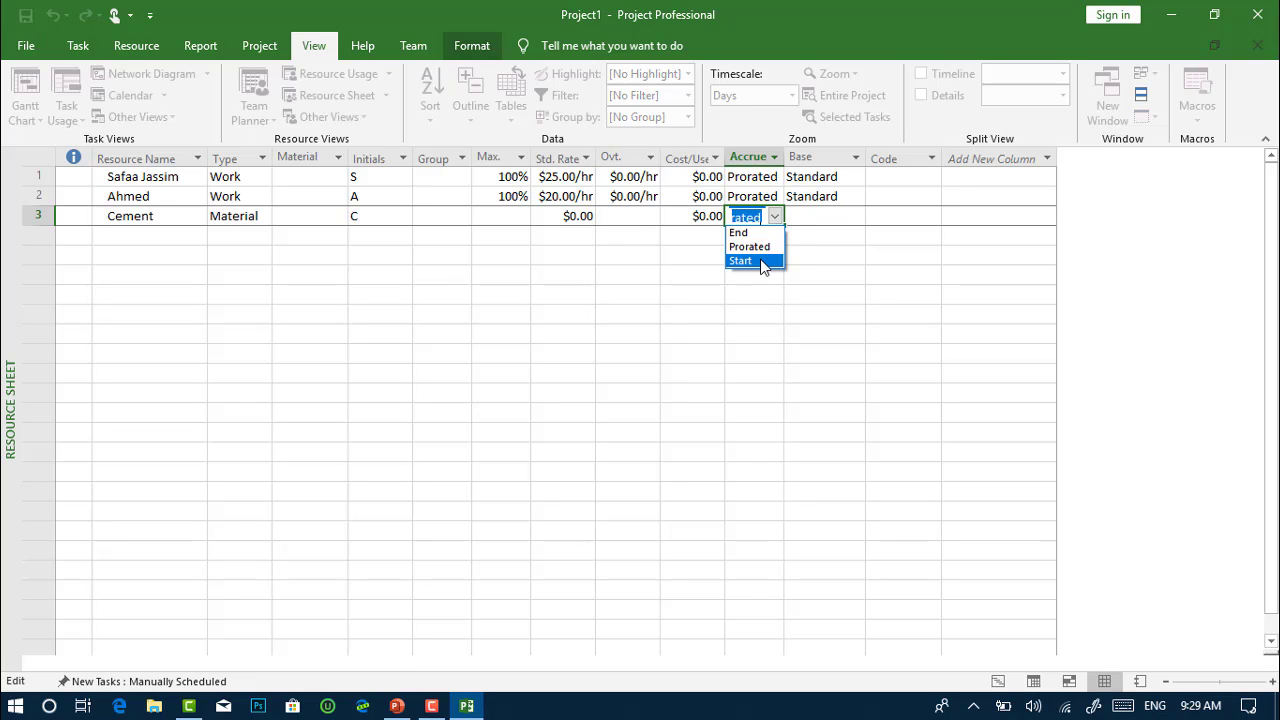
left_click(741, 261)
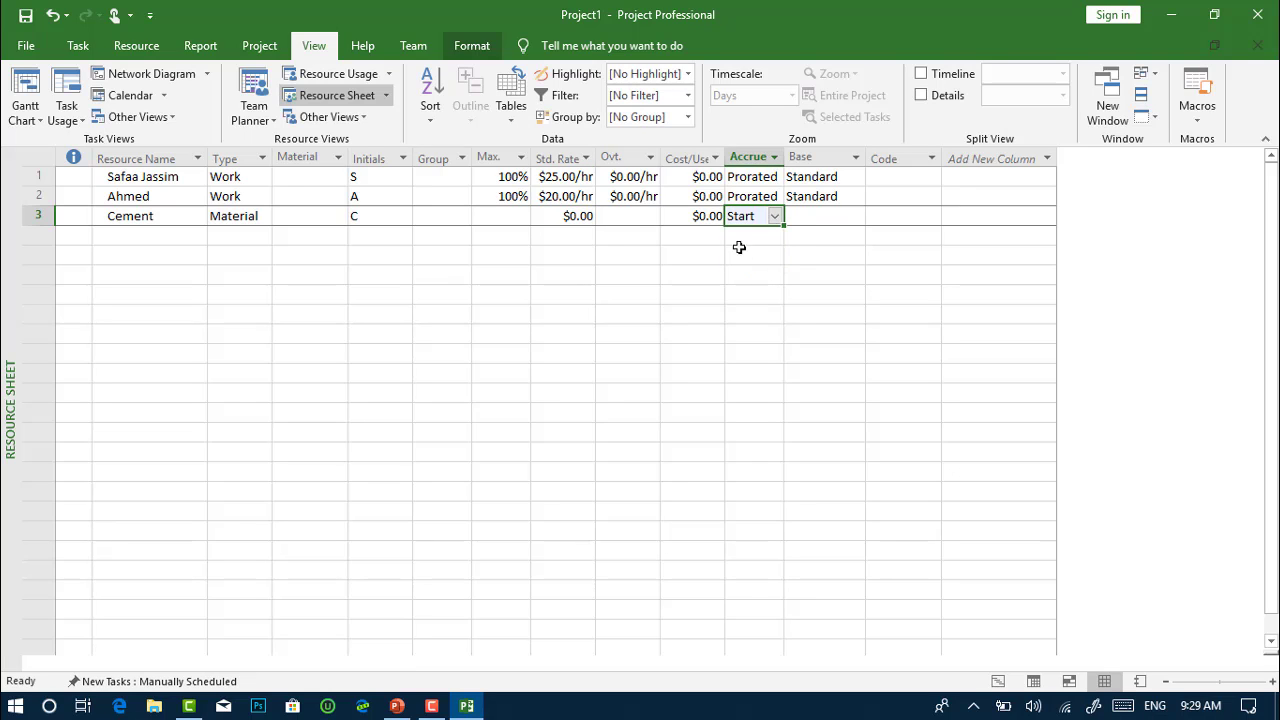
left_click(686, 218)
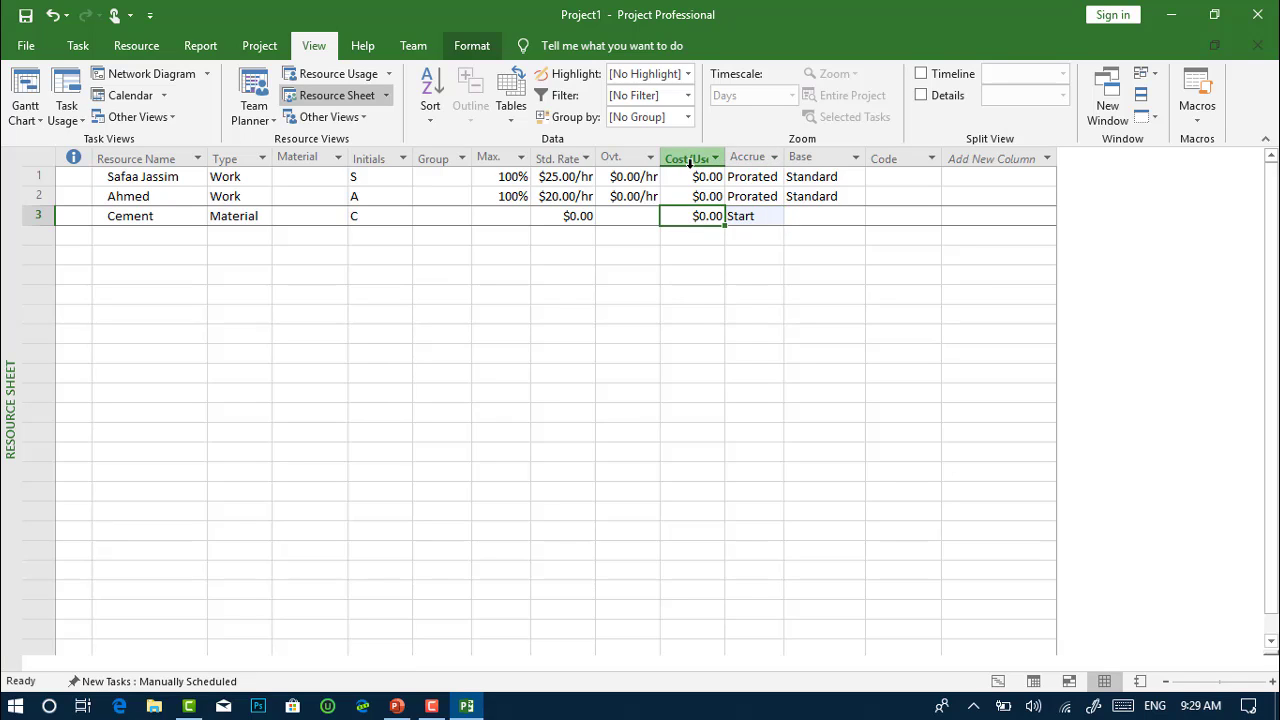
left_click(689, 216)
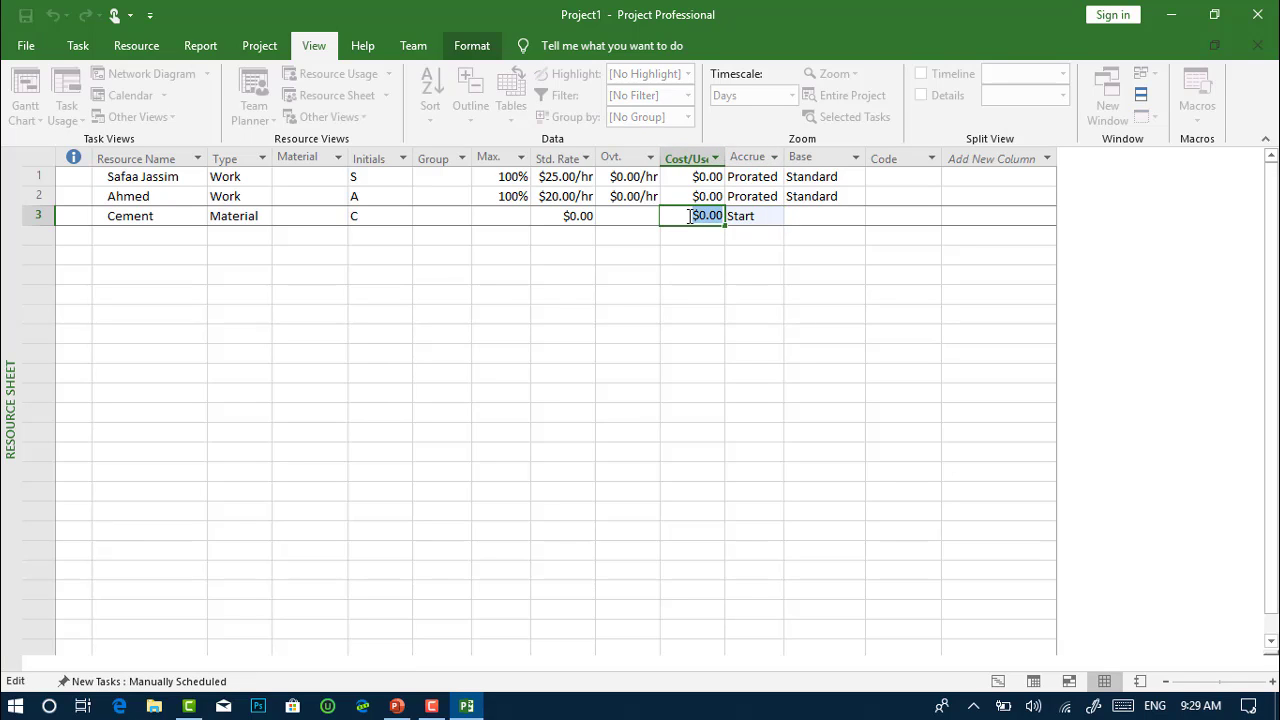
key("BackSpace")
type("1000")
key("Return")
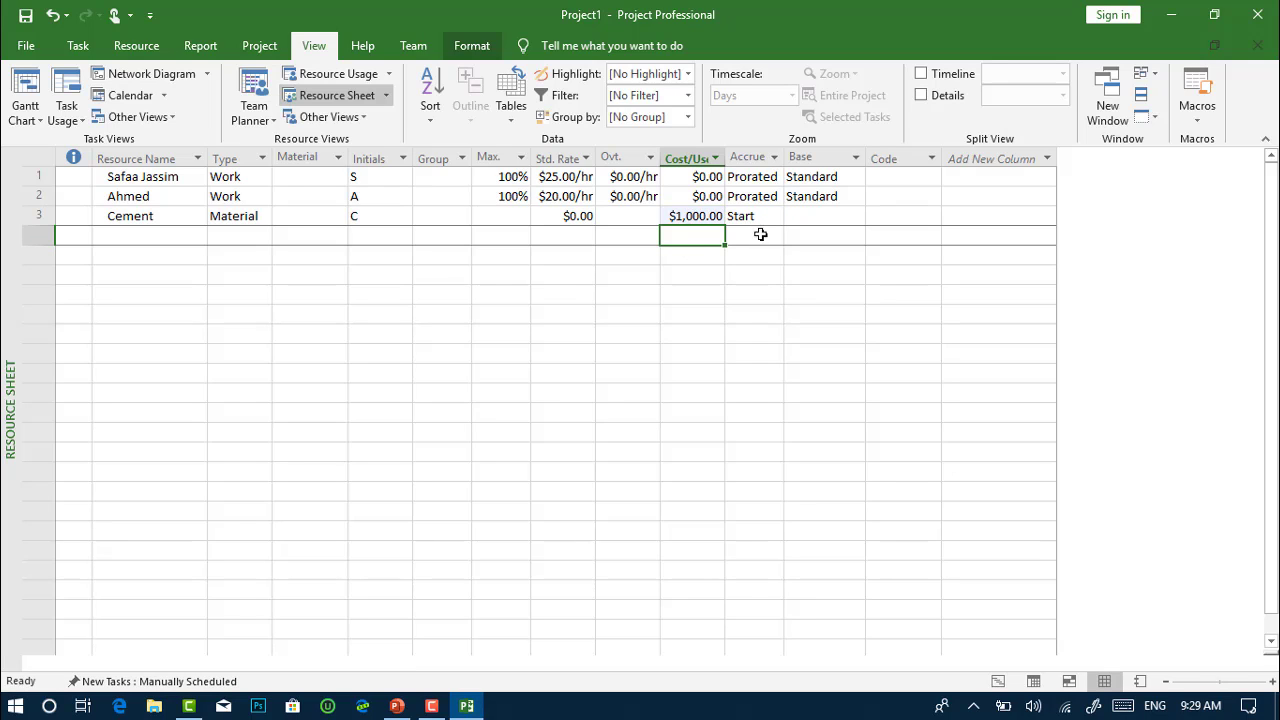
left_click(768, 220)
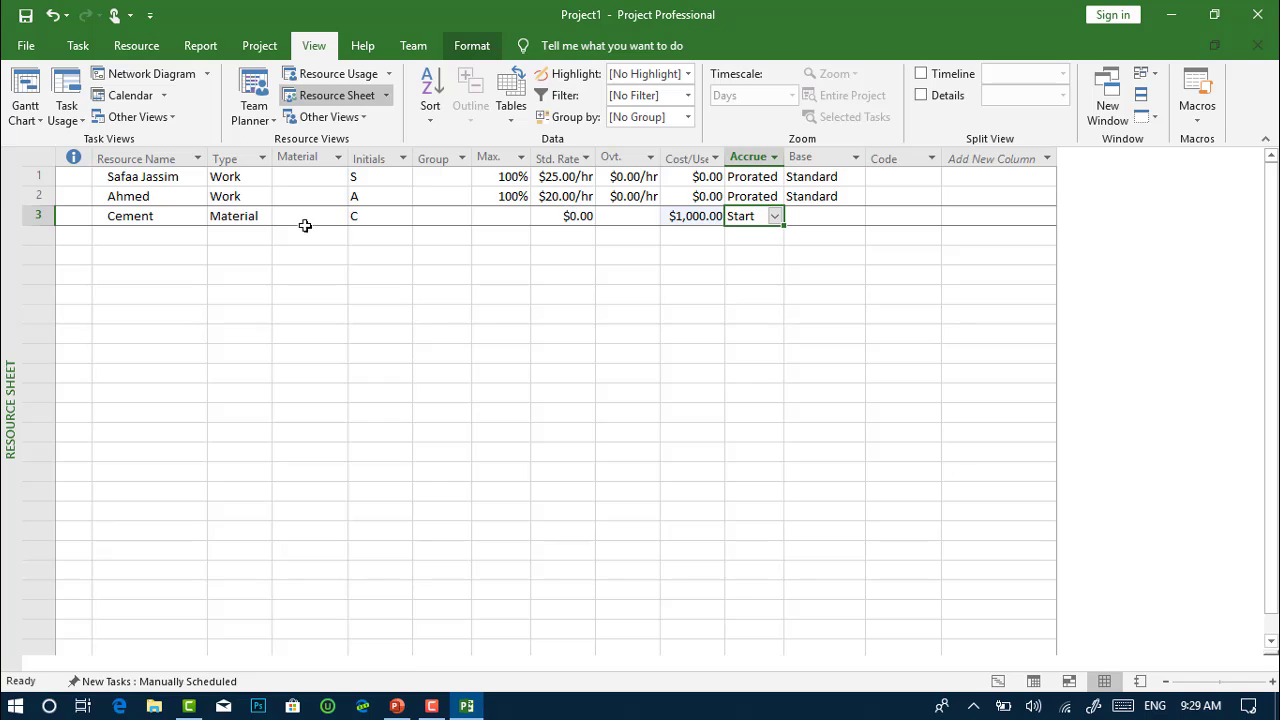
Add AutoCAD in row 4 as a Cost resource
left_click(141, 238)
type("A")
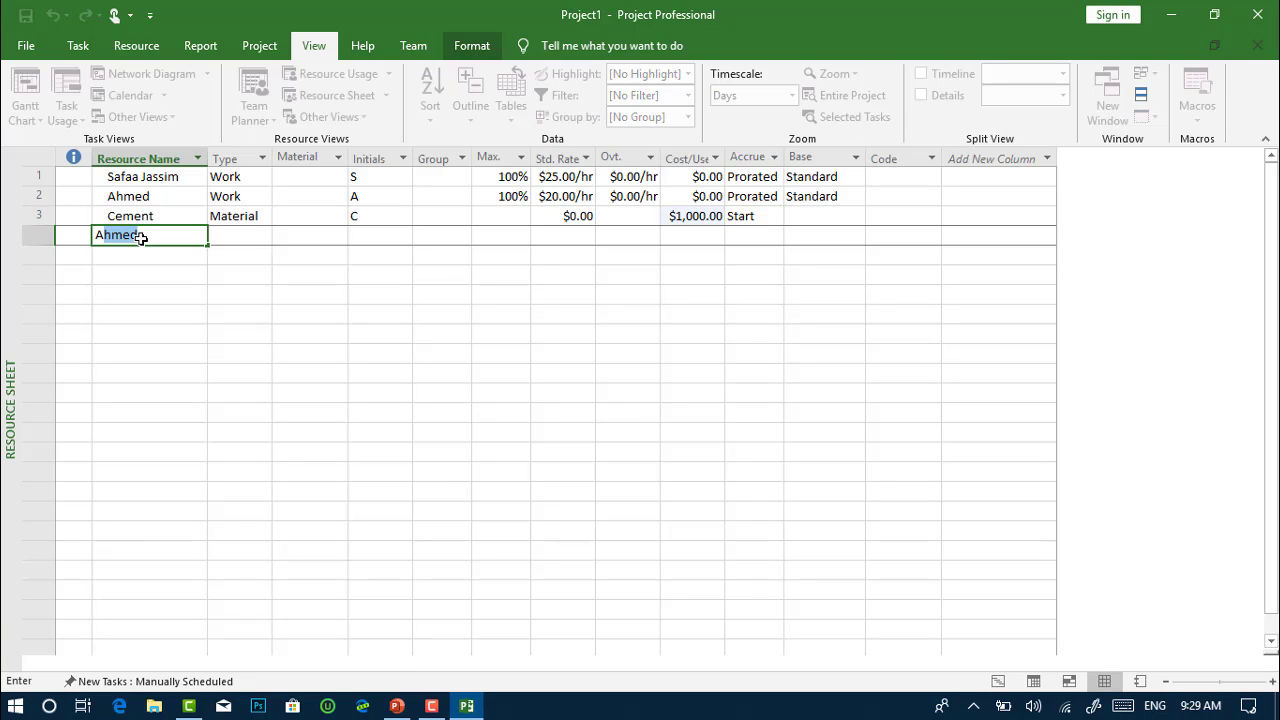
type("utoCAD")
key("Return")
left_click(257, 240)
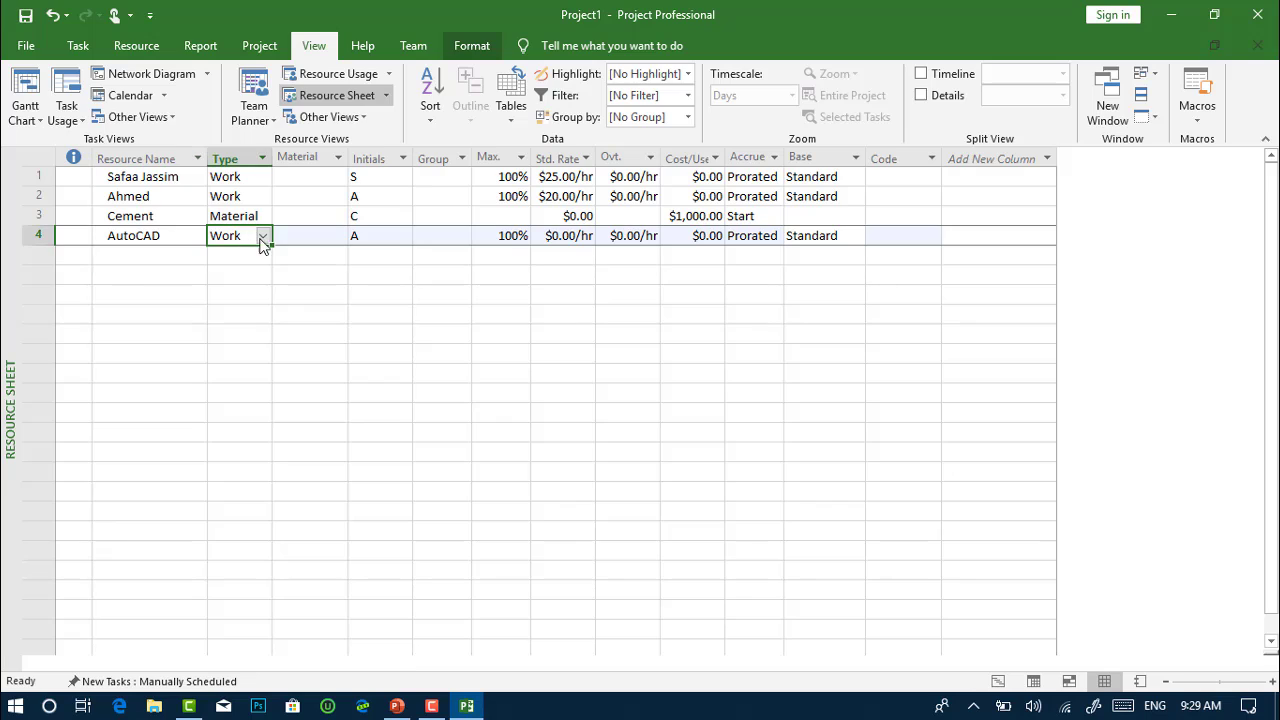
left_click(263, 237)
left_click(246, 252)
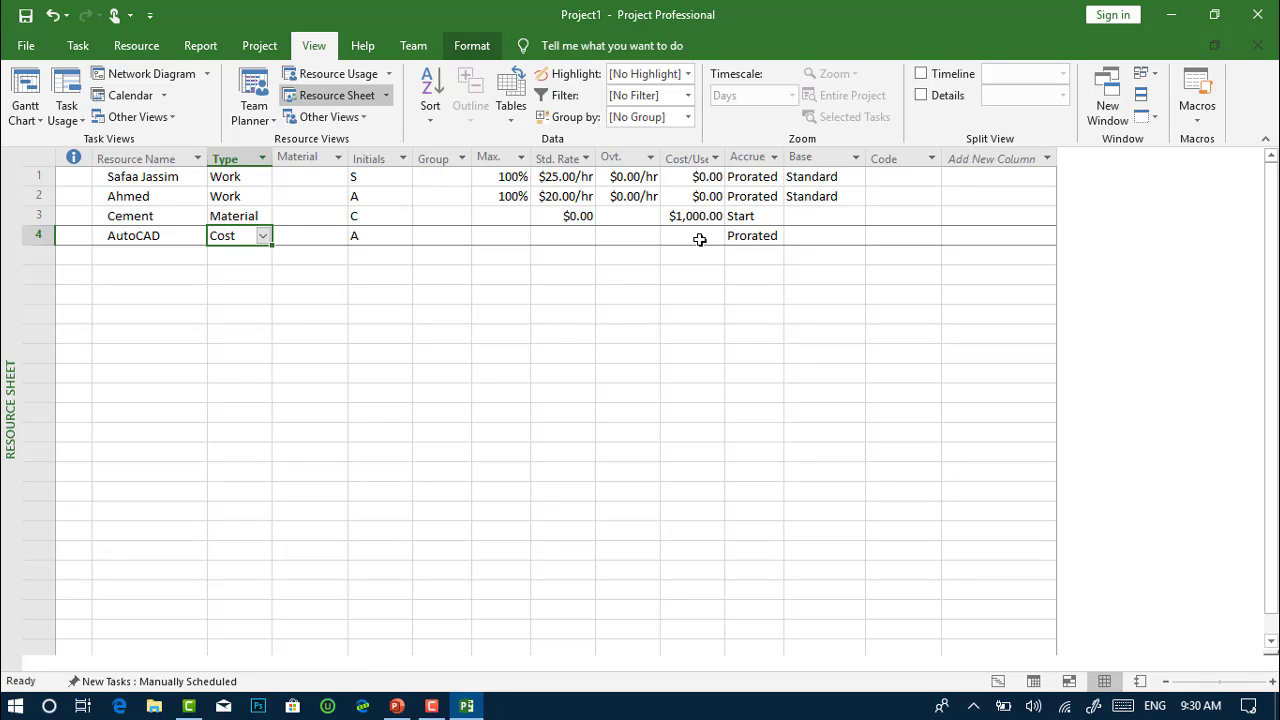
Confirm row 1 stays a Work resource and Cement keeps its $1,000.00 cost per use
left_click(243, 175)
left_click(263, 178)
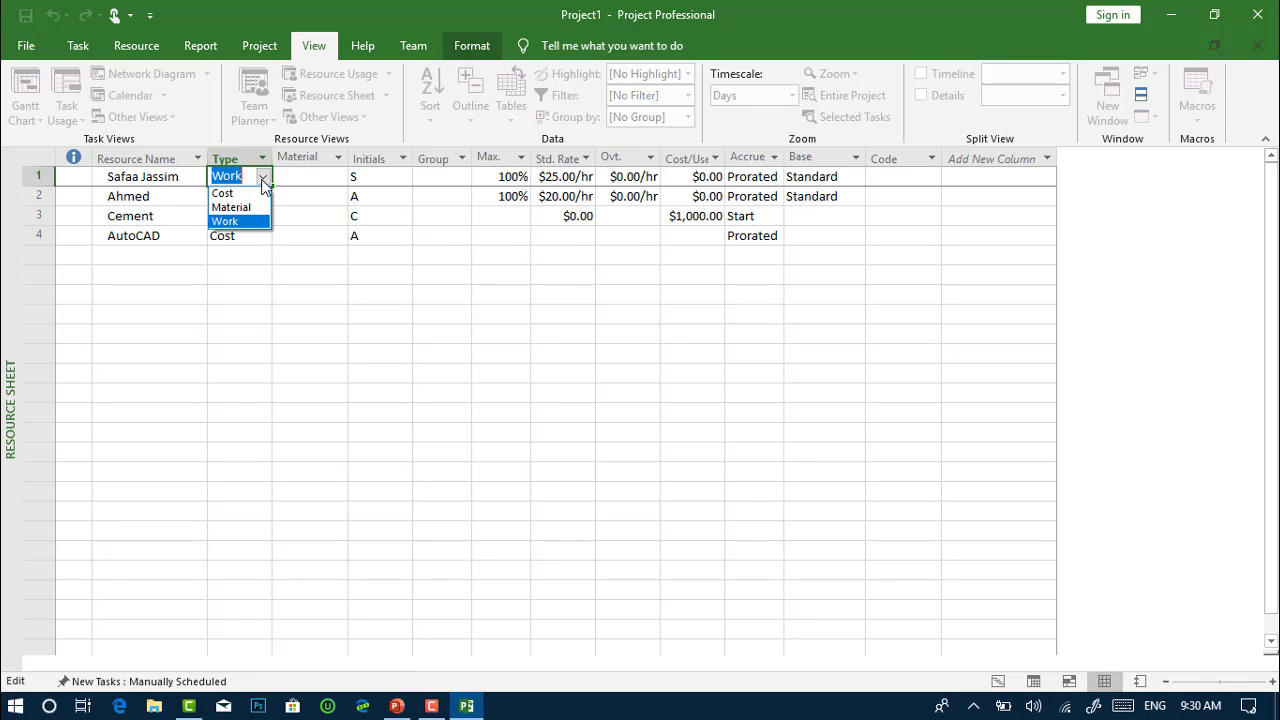
left_click(262, 180)
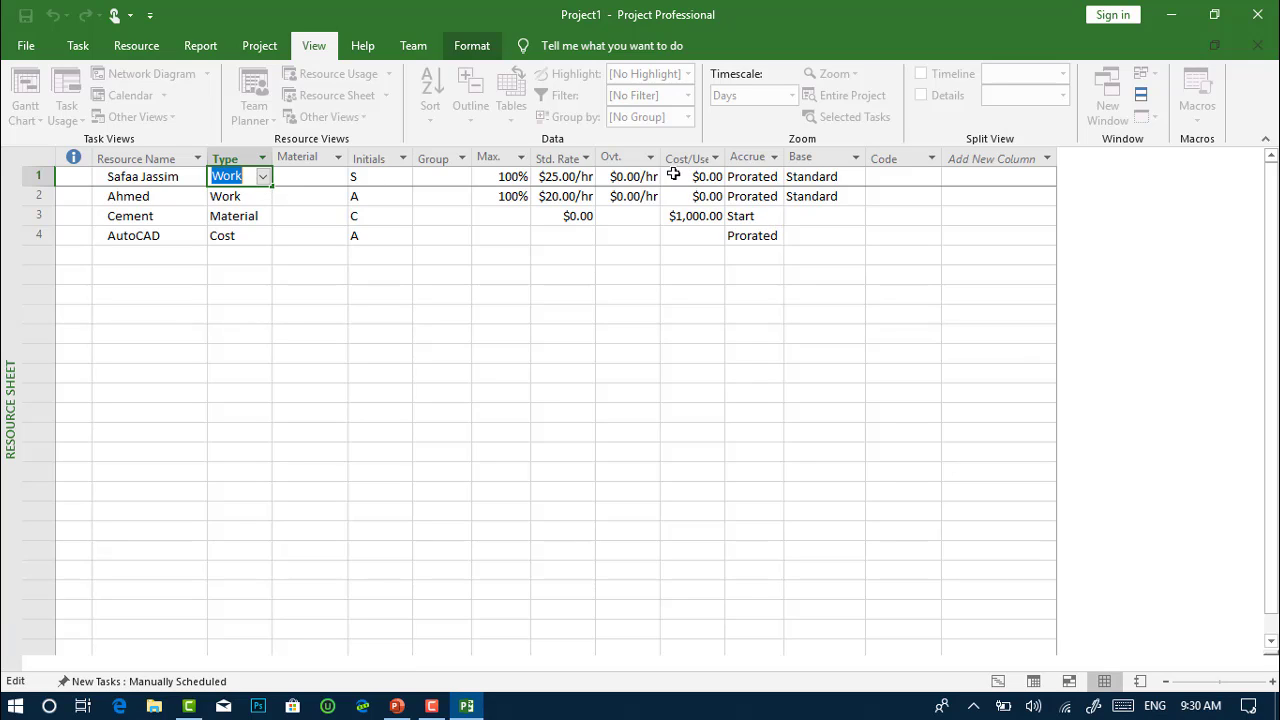
left_click(700, 220)
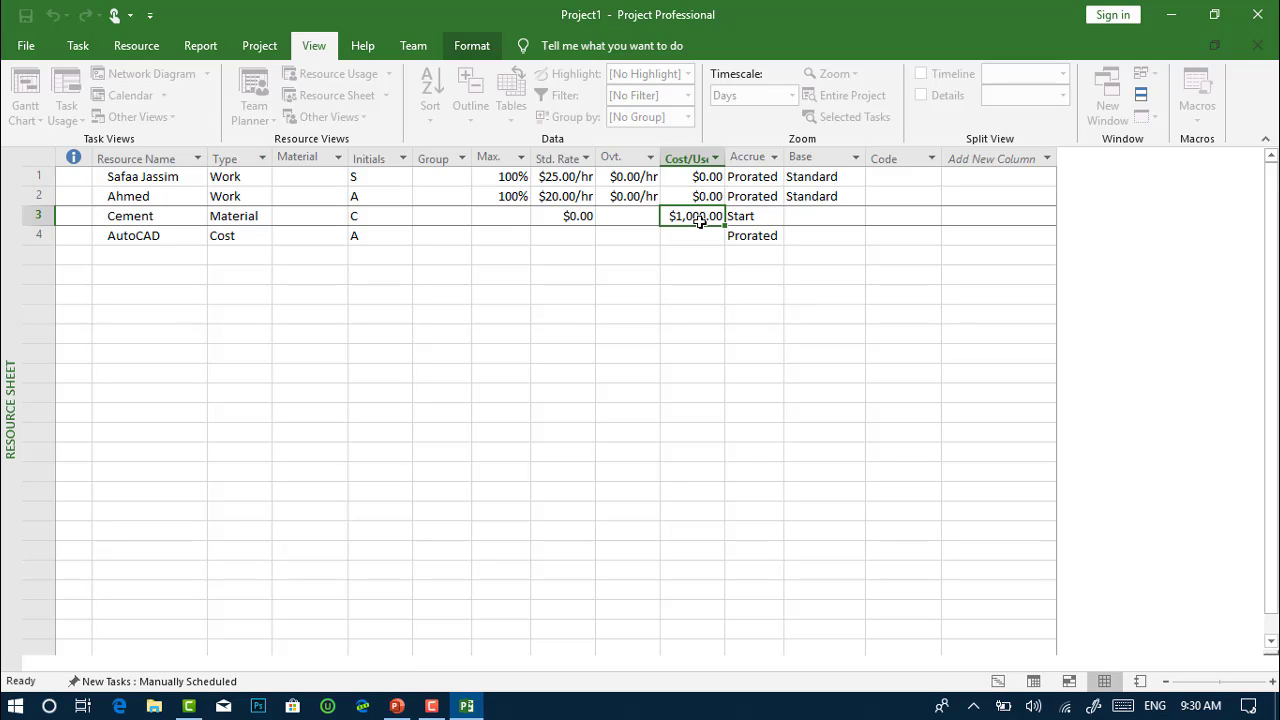